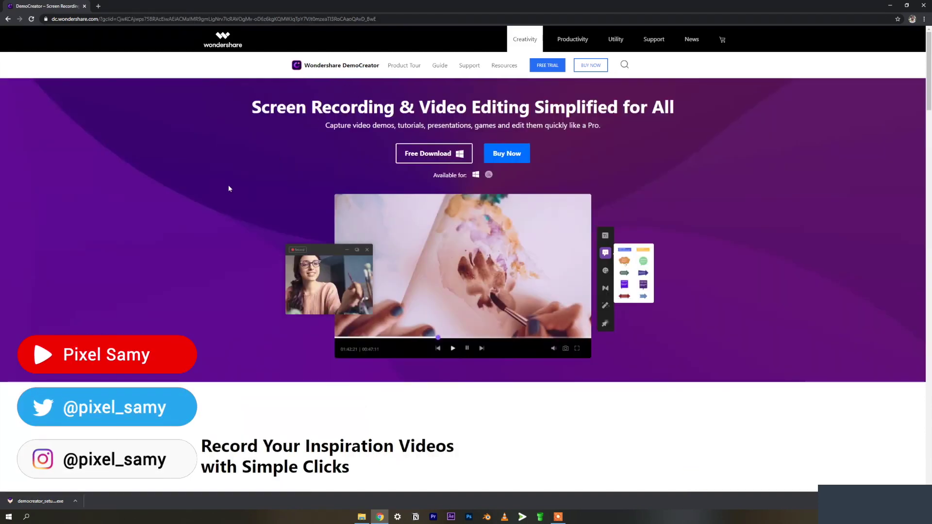
Look through the DemoCreator product page, from the recording use cases to the annotation and editing features.
scroll(229, 188, "down", 6)
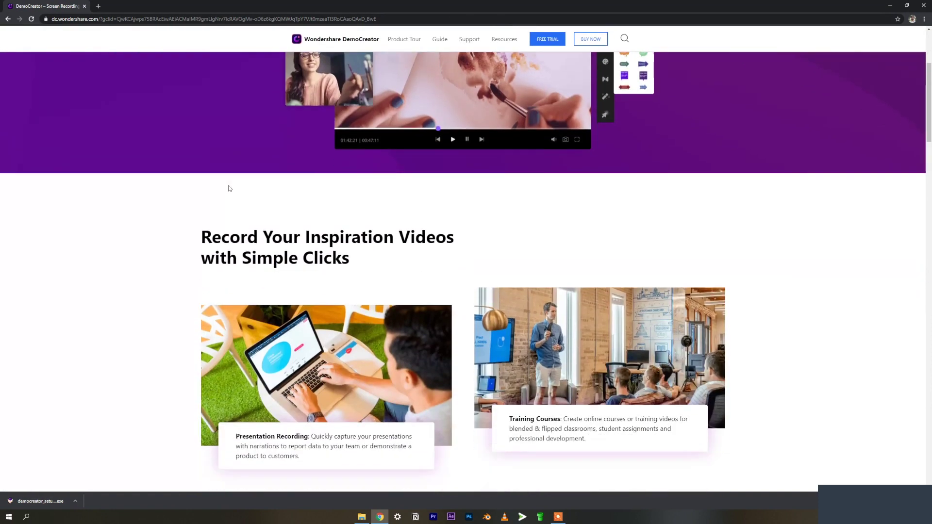
scroll(229, 186, "down", 5)
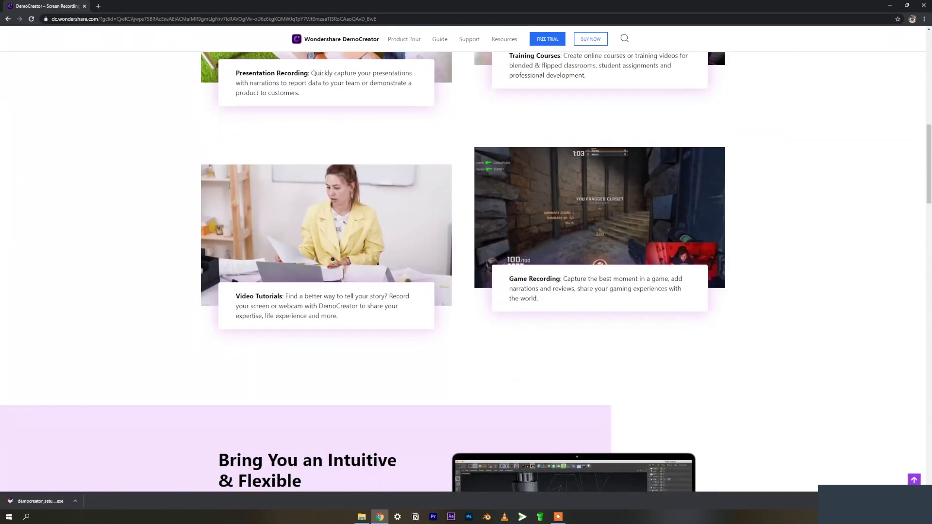
scroll(229, 185, "up", 1)
scroll(229, 185, "down", 6)
scroll(228, 185, "down", 6)
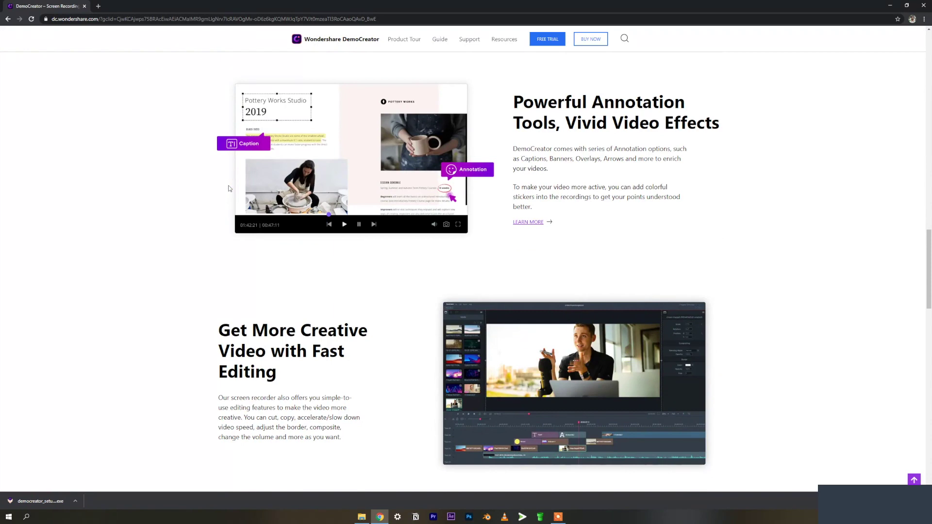
scroll(229, 188, "down", 7)
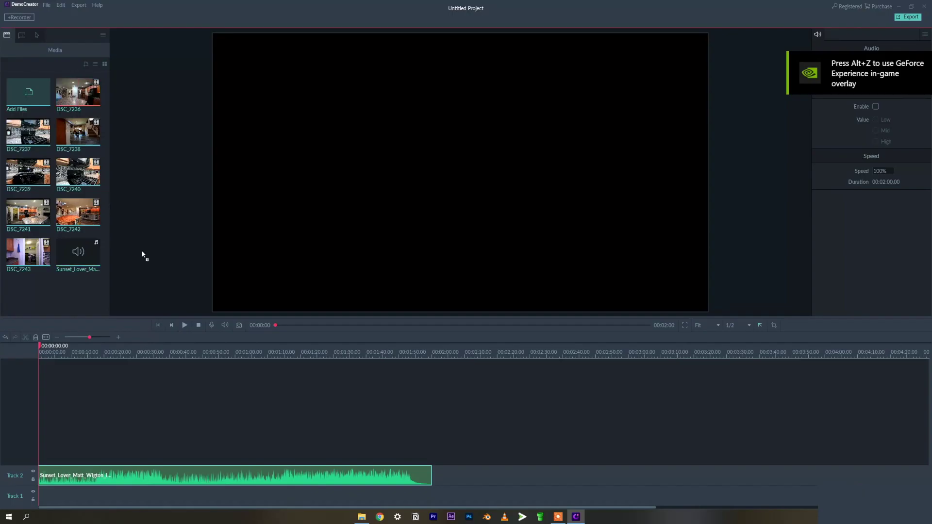
Place the DSC_7236 clip on a new track above the music near the start of the timeline.
left_click_drag(102, 358, 33, 373)
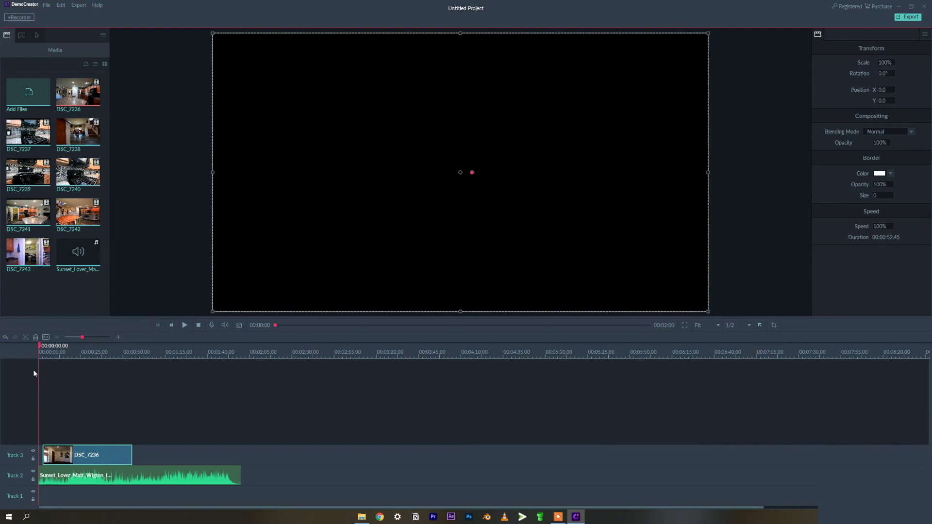
scroll(52, 345, "up", 2)
left_click(75, 373)
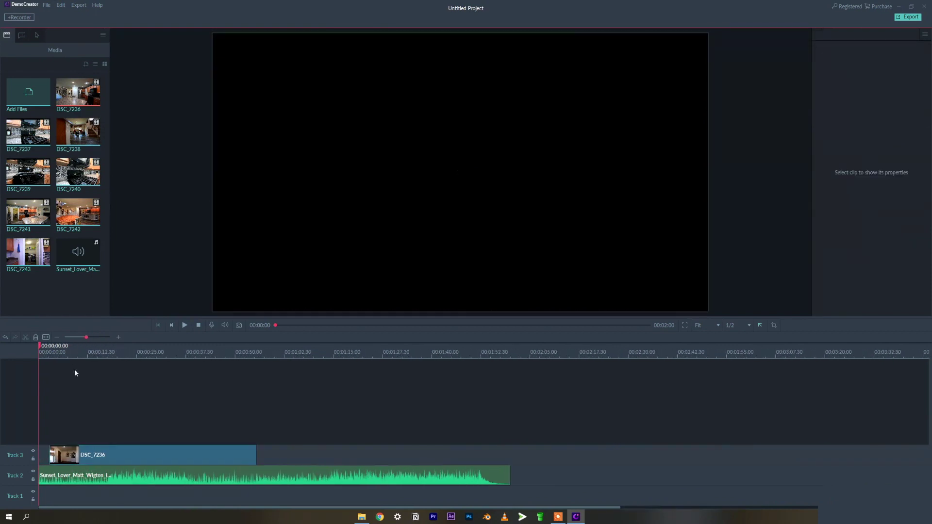
Trim the beginning of DSC_7236 to a duration of 00:00:41.42 and align the clip with the start of the timeline.
left_click_drag(74, 366, 92, 345)
left_click_drag(51, 455, 93, 455)
left_click_drag(127, 454, 72, 454)
Play the timeline from the beginning to check the trimmed opening against the music.
scroll(100, 395, "down", 1)
scroll(100, 395, "up", 6)
left_click(43, 350)
key("space")
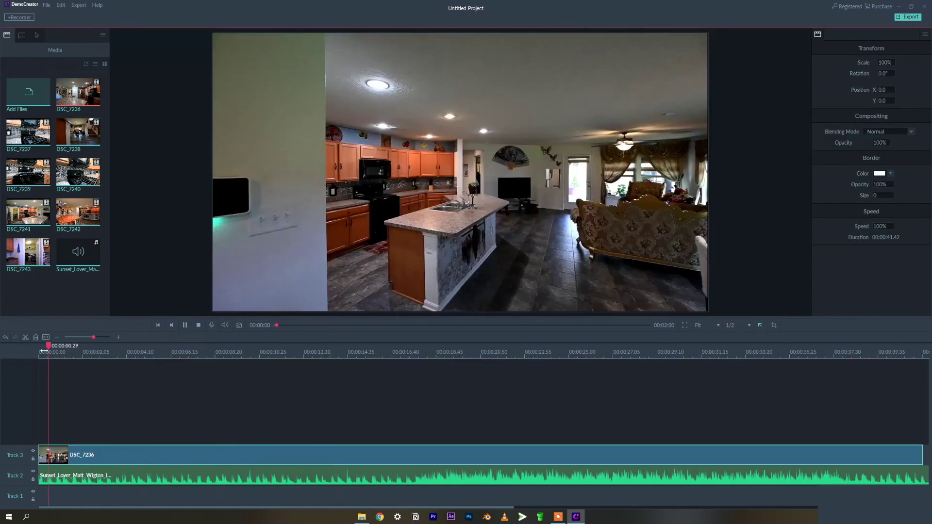
key("space")
Split the DSC_7236 clip at 00:00:04.51 and delete the part after the cut.
left_click(49, 350)
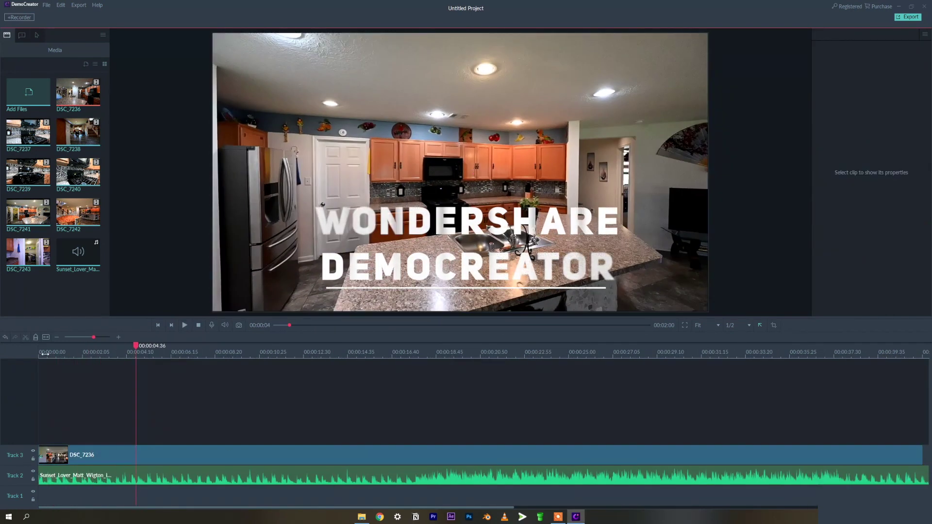
key("space")
left_click(144, 454)
right_click(141, 455)
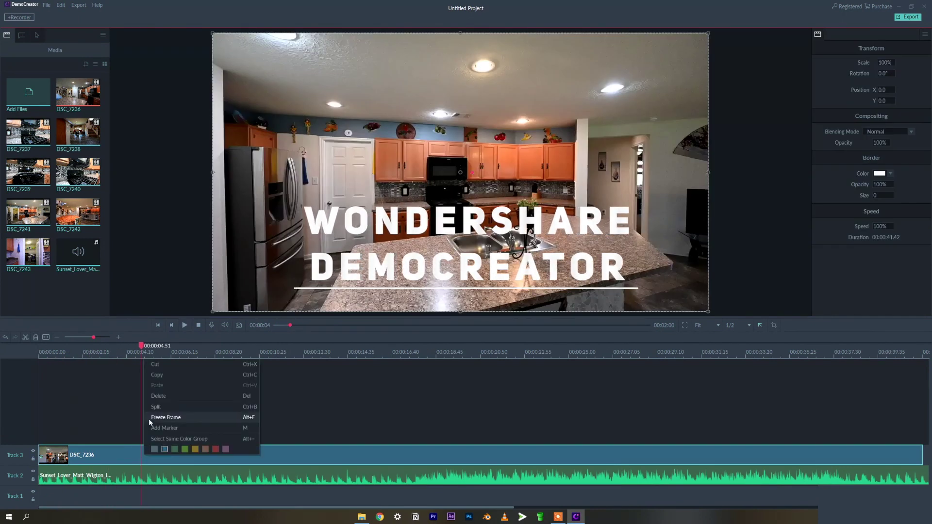
left_click(149, 418)
key("Delete")
Play the shortened opening shot with the music from the start of the timeline.
scroll(68, 350, "down", 2)
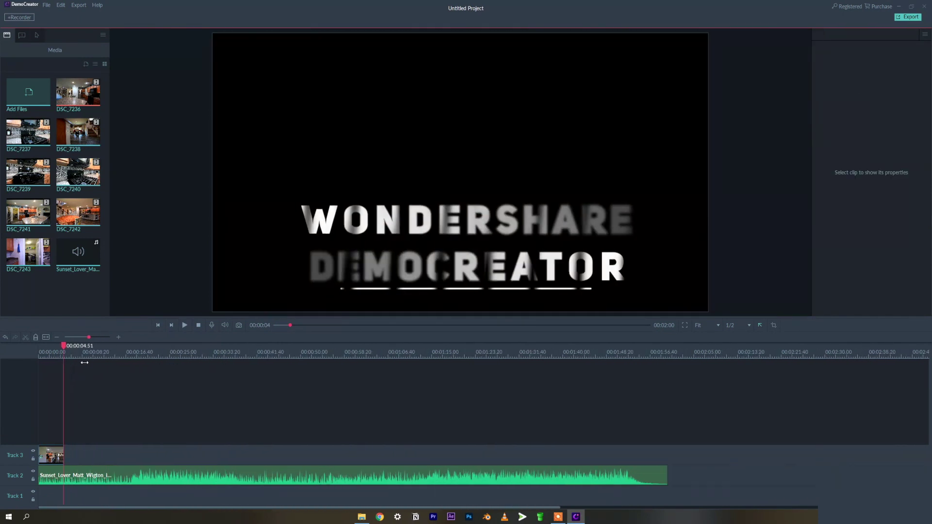
left_click_drag(65, 346, 38, 347)
key("space")
left_click(60, 472)
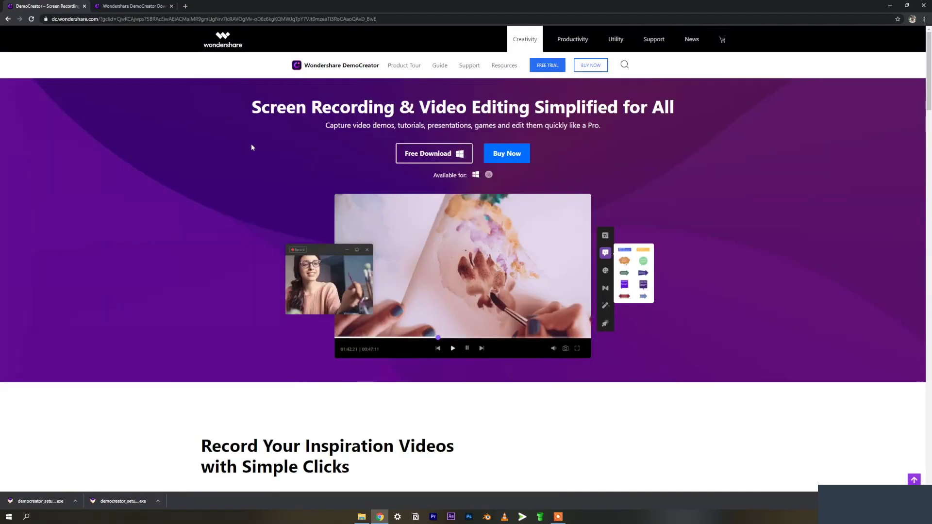
Open DemoCreator's purchase page and compare the prices and features of the individual plans.
left_click(506, 152)
scroll(143, 176, "down", 1)
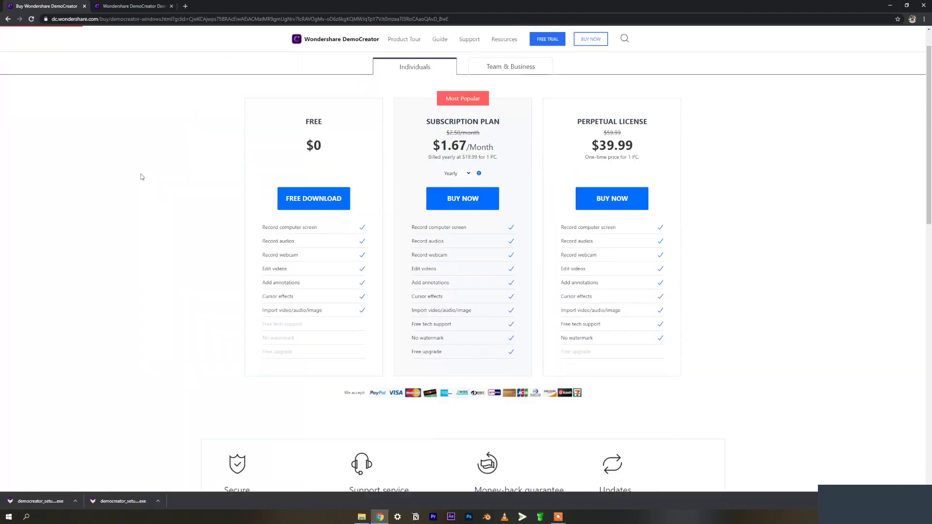
scroll(141, 176, "up", 1)
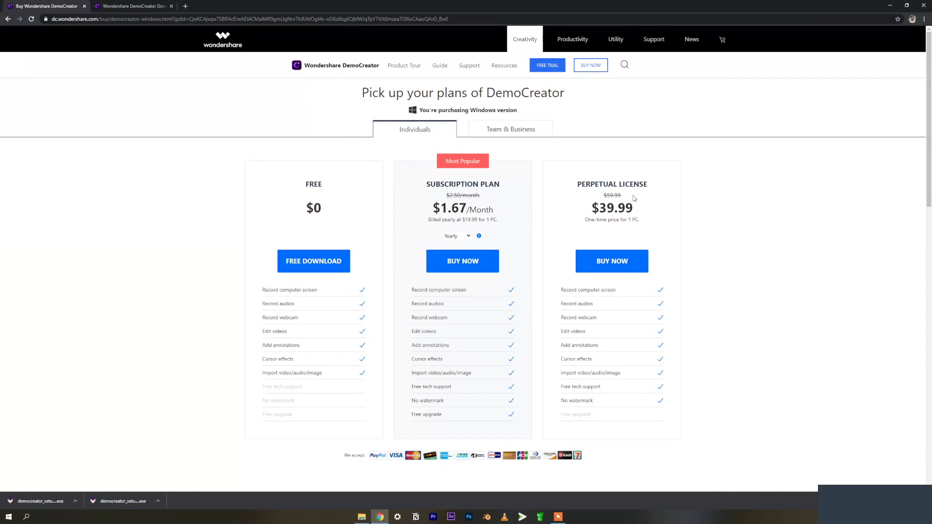
left_click_drag(658, 237, 558, 180)
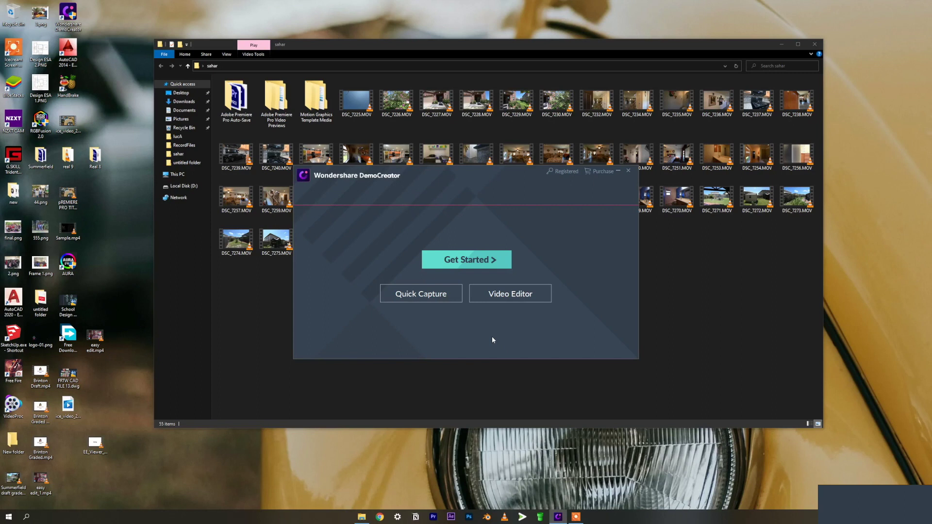
Open the DemoCreator video editor and import clips DSC_7236.MOV through DSC_7243.MOV from the sahar folder on the desktop.
left_click(493, 297)
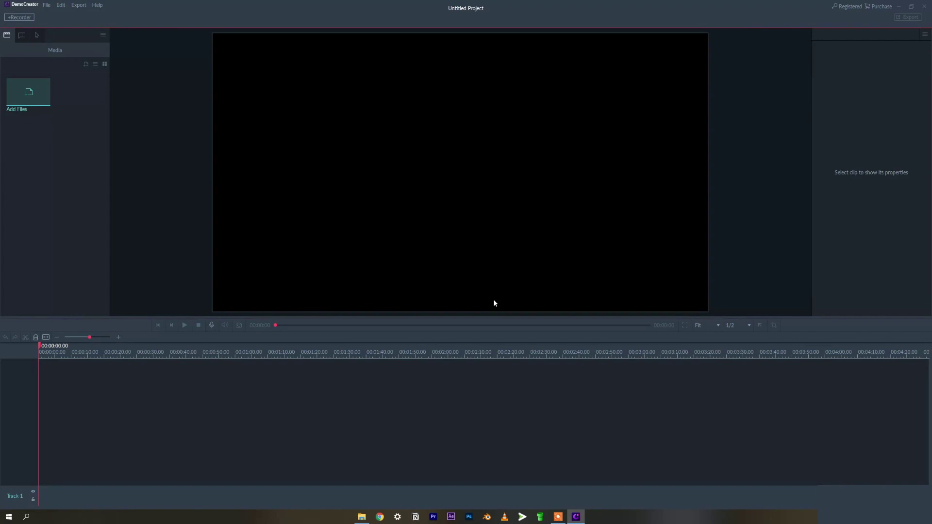
left_click(27, 95)
left_click(29, 65)
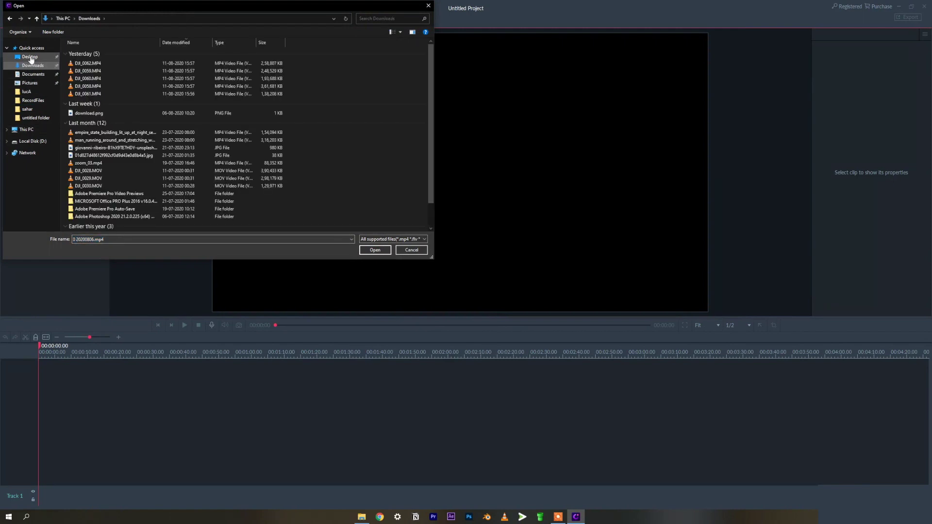
left_click(29, 57)
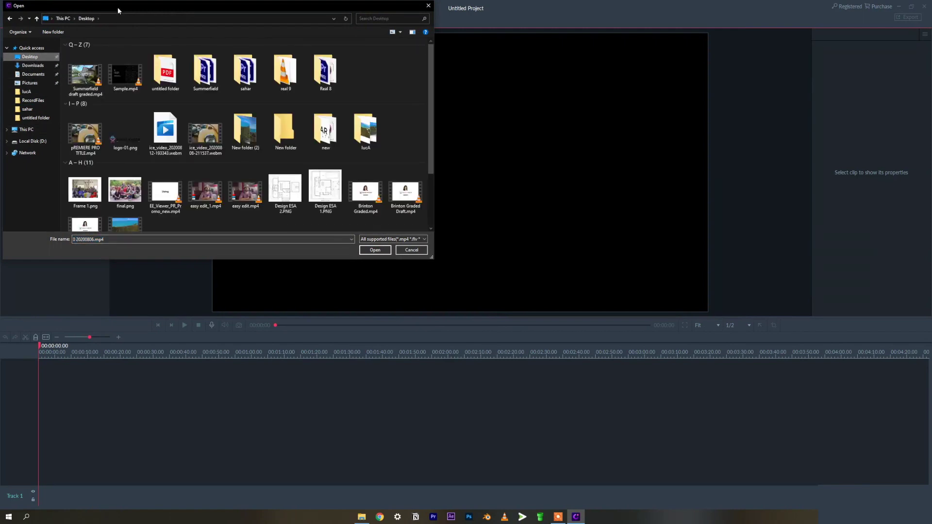
left_click_drag(118, 7, 305, 114)
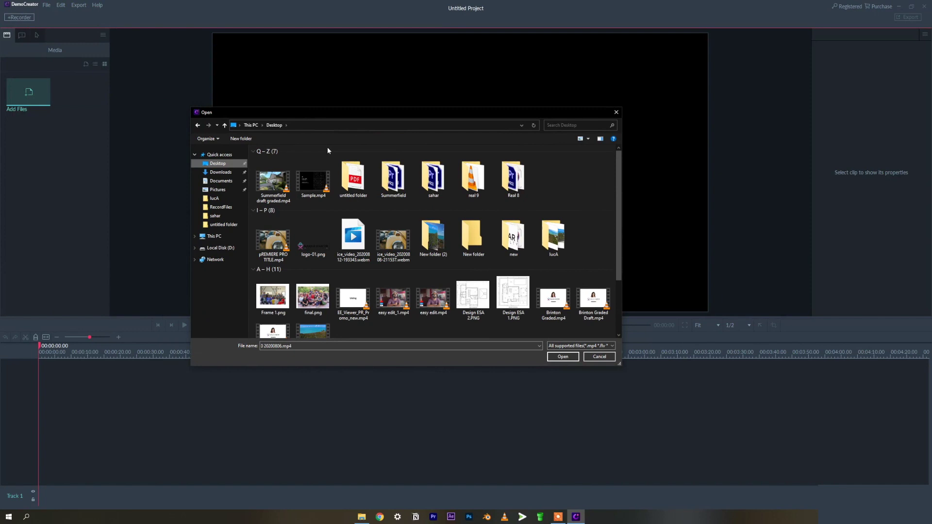
double_click(427, 177)
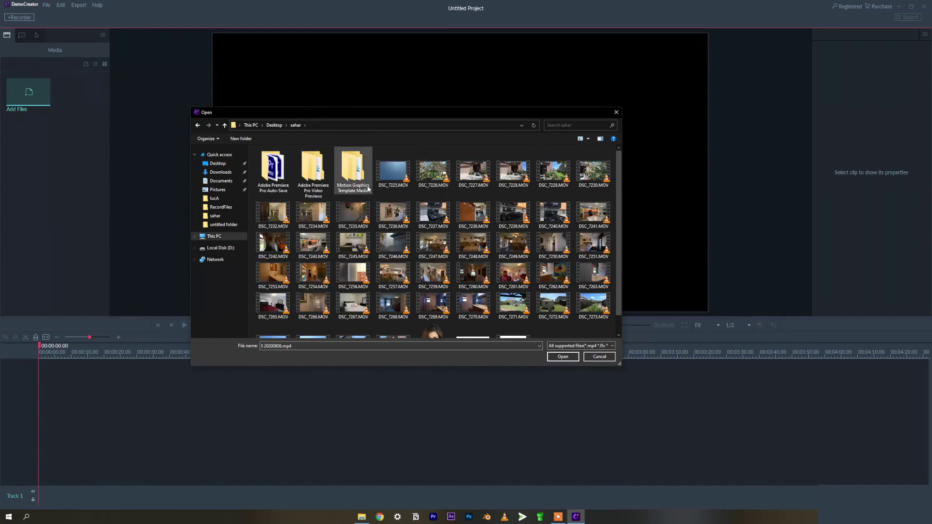
left_click(393, 213)
left_click(313, 242, "shift")
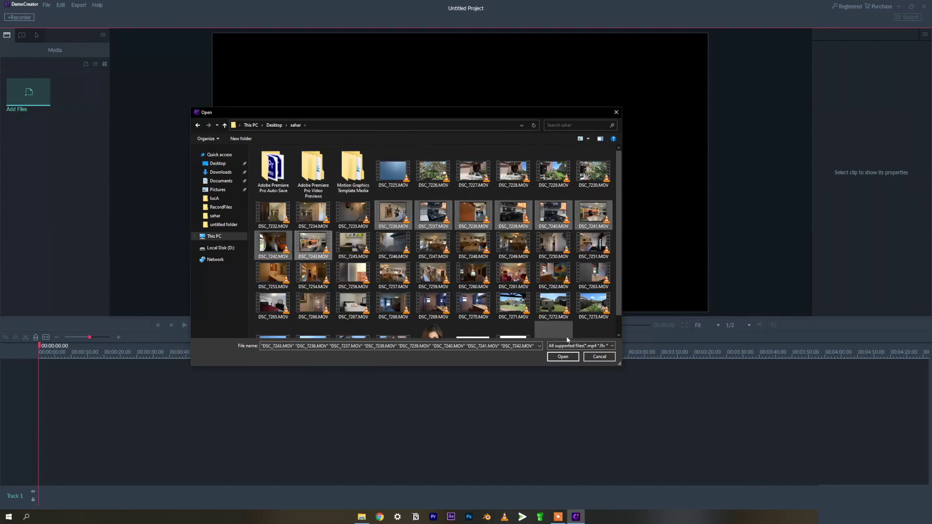
left_click(562, 356)
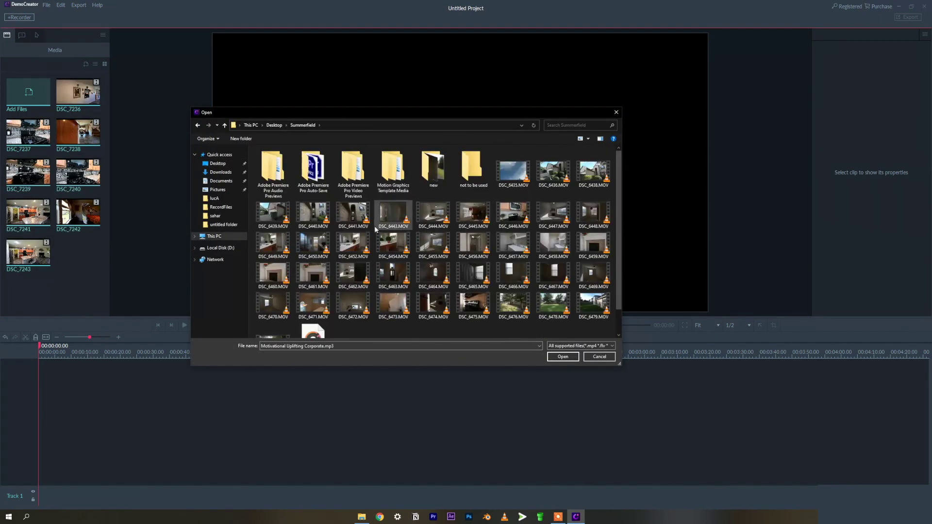
Import the Sunset Lover instrumental WAV from the Summerfield folder and place it at the start of the timeline.
scroll(308, 305, "down", 3)
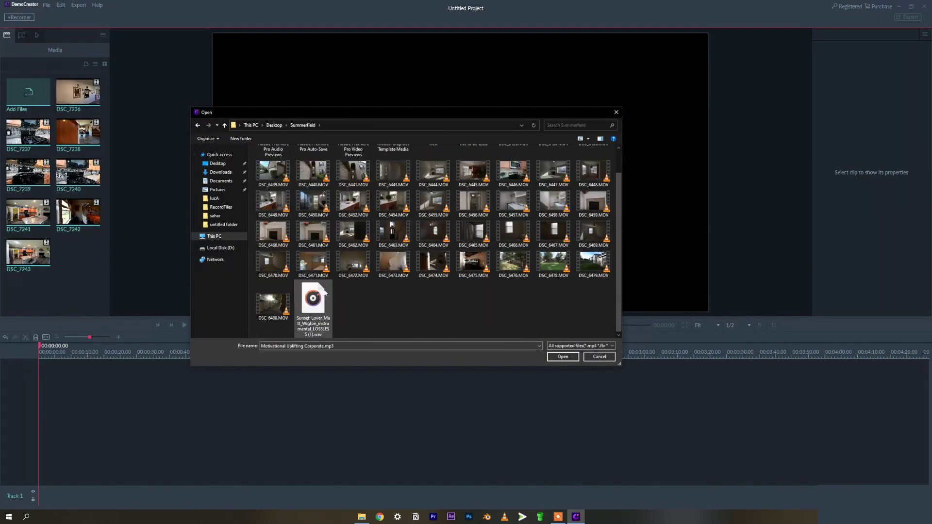
double_click(308, 304)
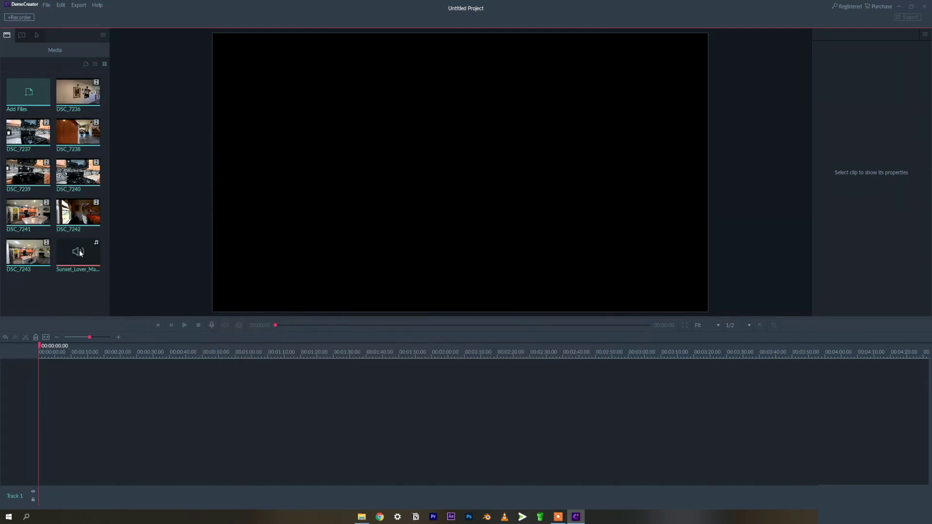
left_click_drag(98, 330, 35, 470)
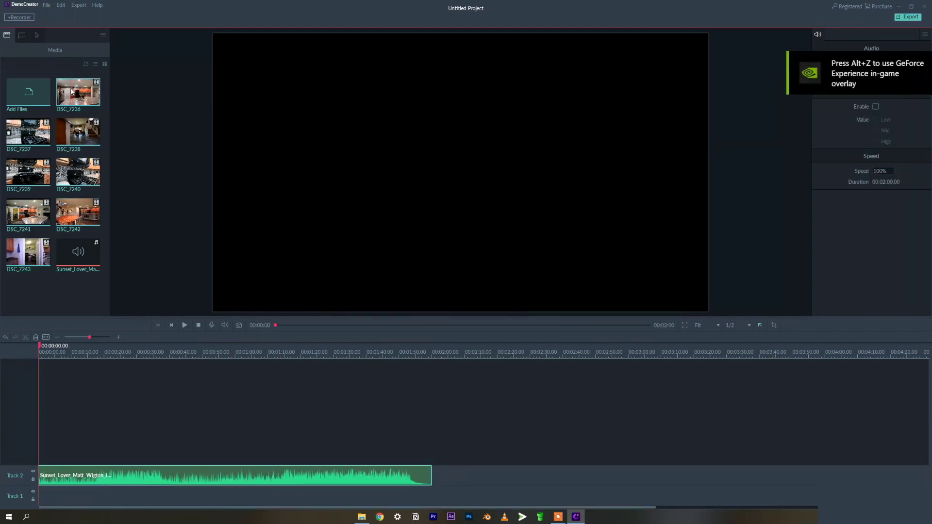
Add the DSC_7236 clip to the timeline on a separate track above the Sunset Lover music.
left_click_drag(59, 93, 60, 419)
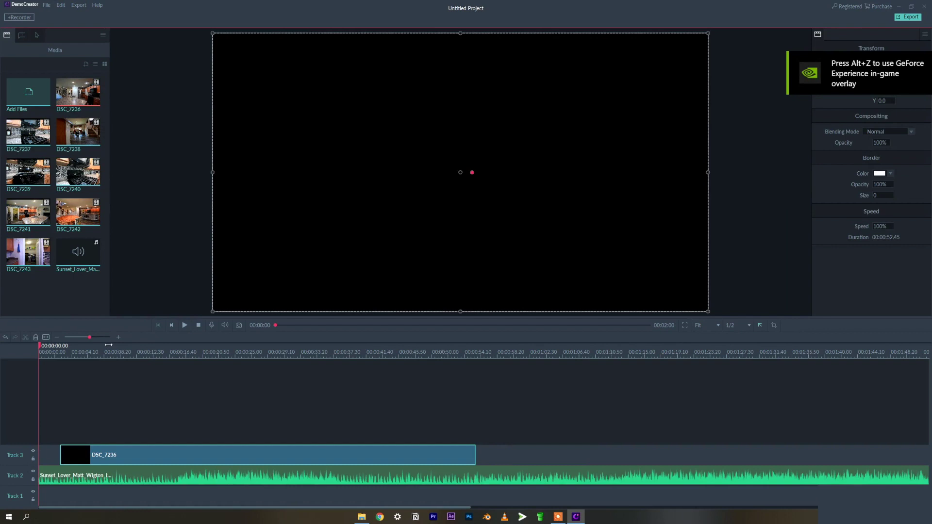
left_click_drag(109, 346, 100, 353)
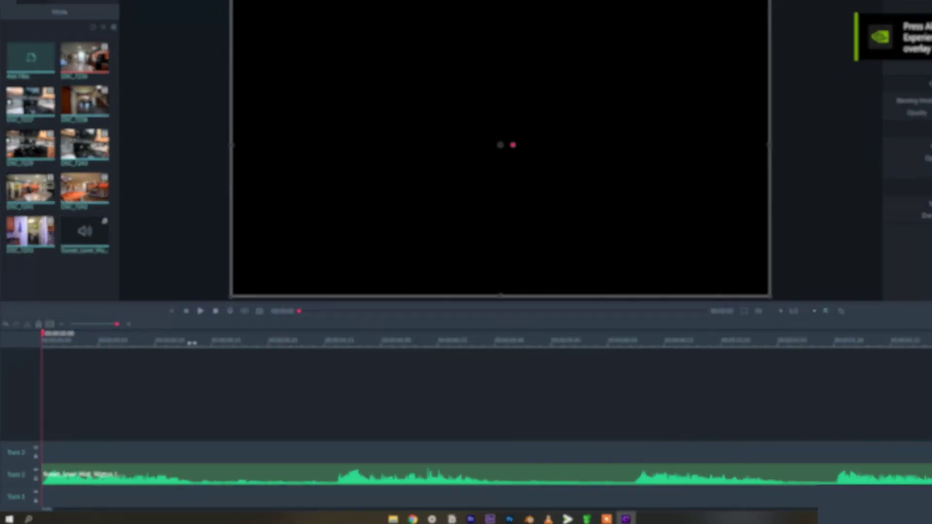
left_click_drag(192, 343, 46, 363)
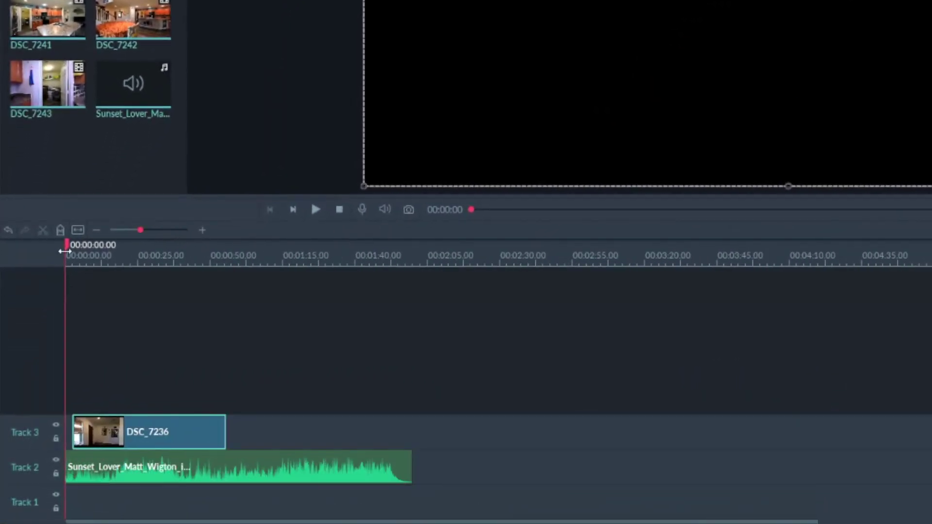
left_click_drag(64, 251, 198, 244)
left_click(124, 294)
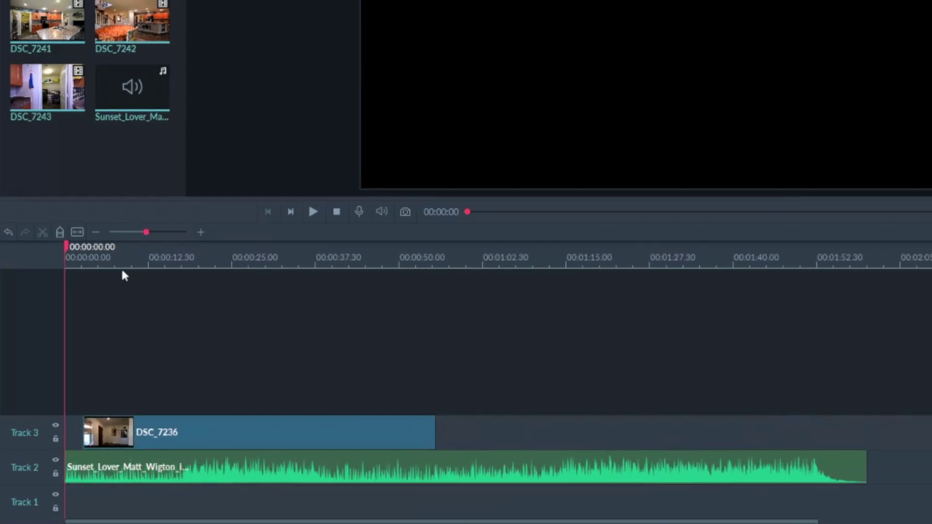
Trim the beginning of DSC_7236 to 00:00:13.53 and move the clip to the start of the timeline.
left_click(130, 246)
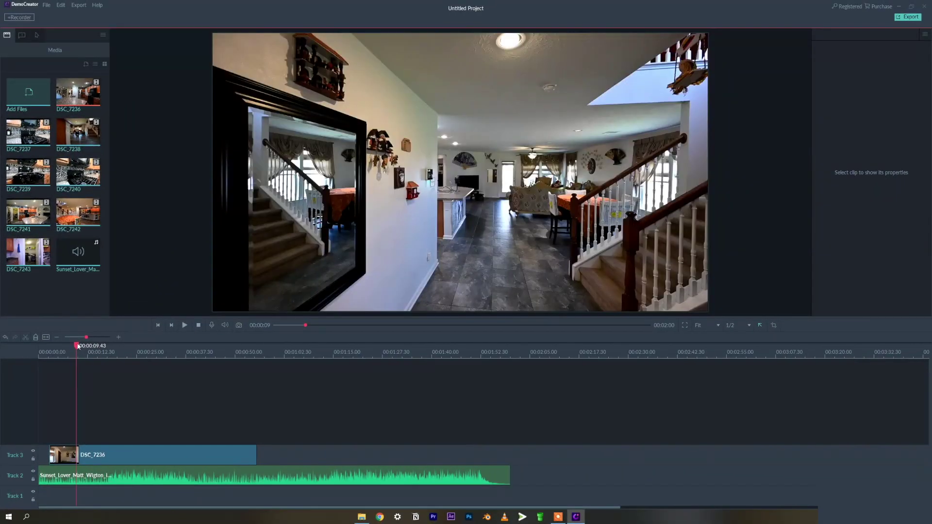
mouse_move(78, 346)
left_mouse_down()
mouse_move(115, 345)
mouse_move(77, 347)
mouse_move(94, 344)
left_mouse_up()
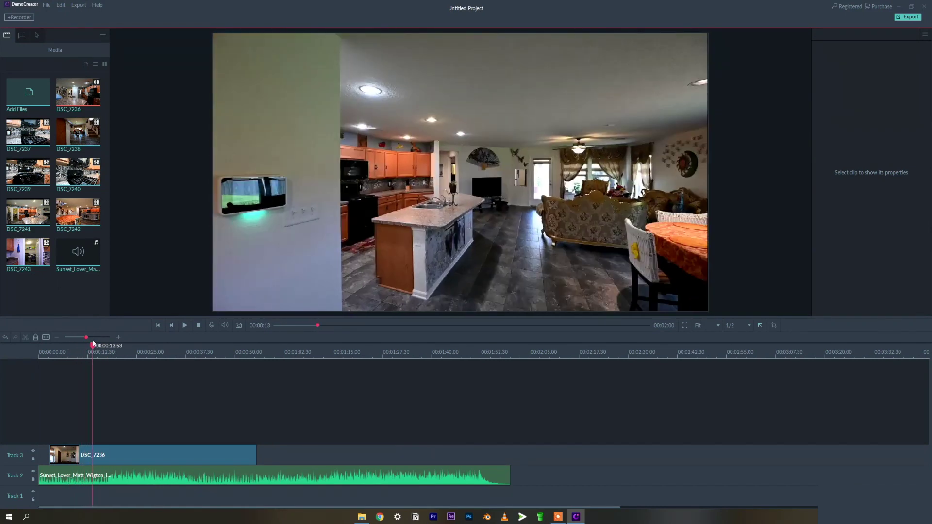
left_click(55, 457)
mouse_move(50, 455)
left_mouse_down()
mouse_move(93, 456)
mouse_move(68, 456)
left_mouse_up()
left_click_drag(53, 349, 84, 356)
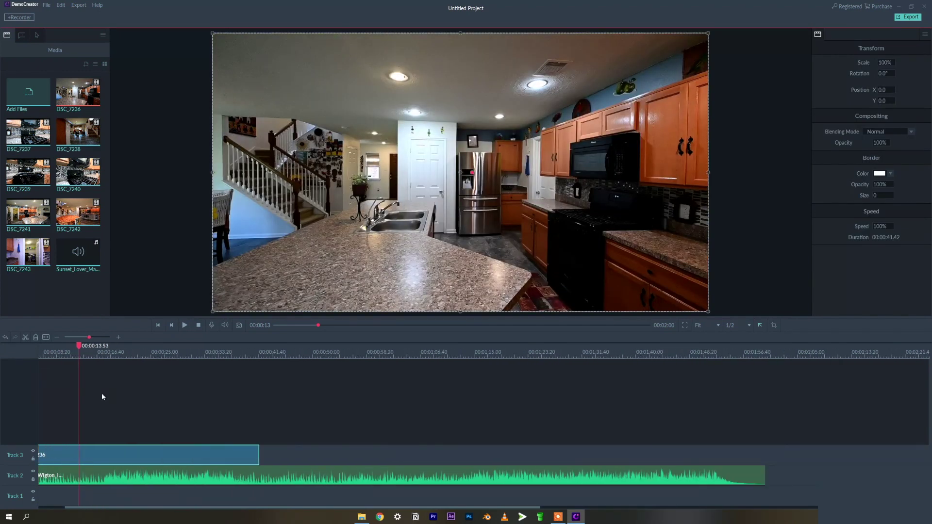
Play the trimmed kitchen shot with the music and pause at 00:00:04.36.
scroll(101, 396, "up", 2)
key("space")
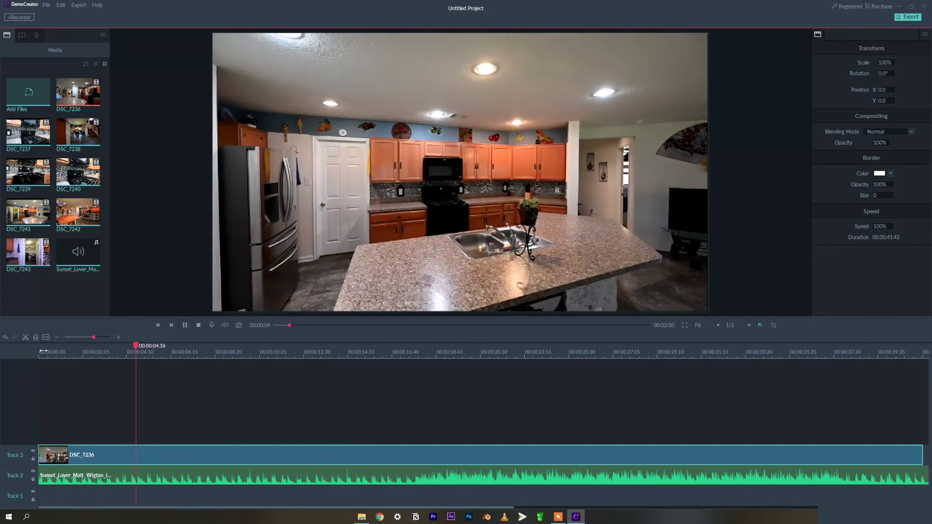
key("space")
left_click(46, 392)
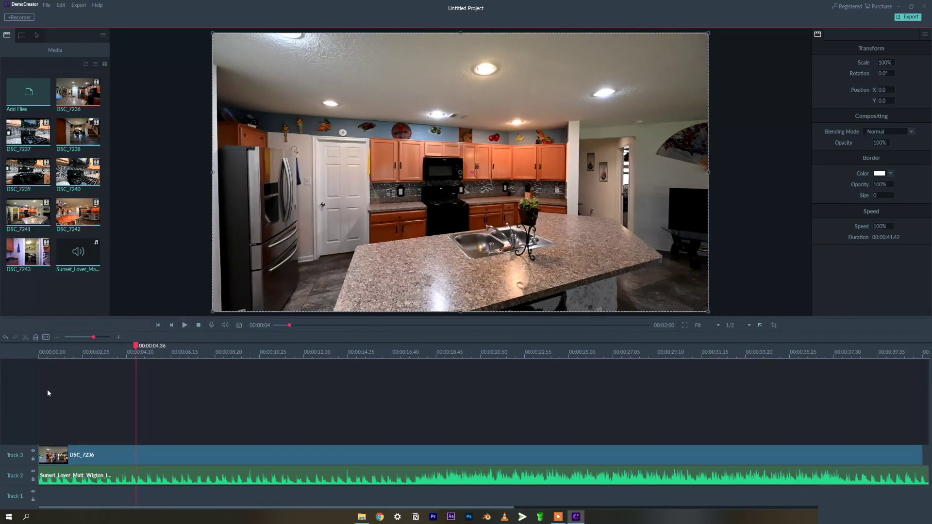
Replay the kitchen shot from the start, split DSC_7236 at 00:00:04.51 and delete the part after the split.
left_click(45, 350)
key("space")
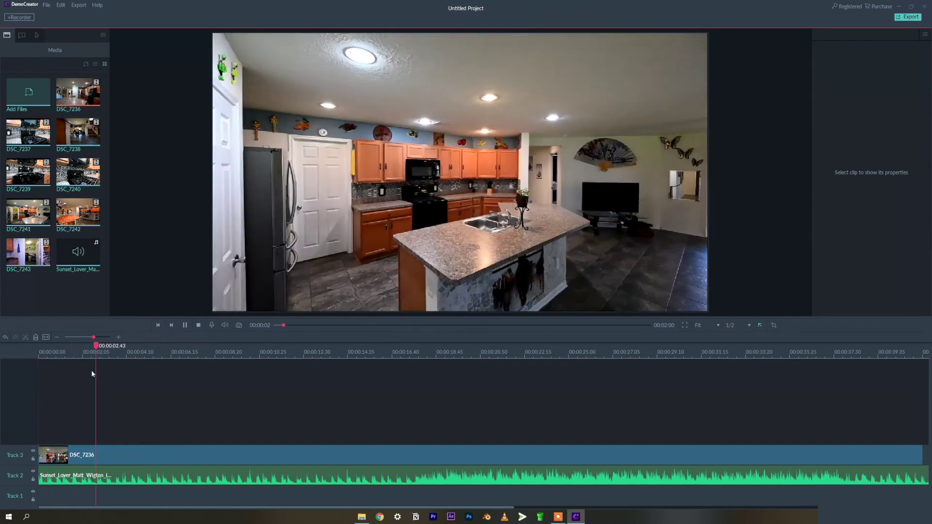
left_click(150, 454)
right_click(143, 459)
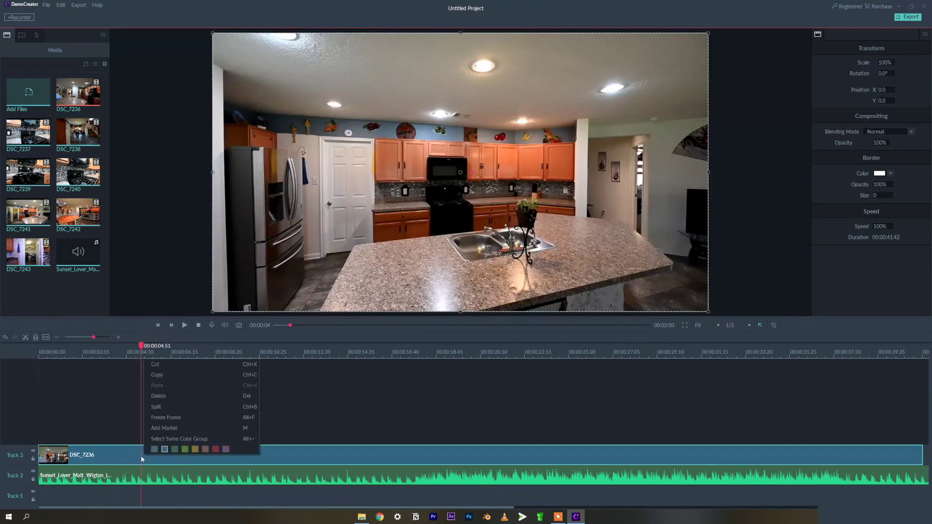
left_click(157, 407)
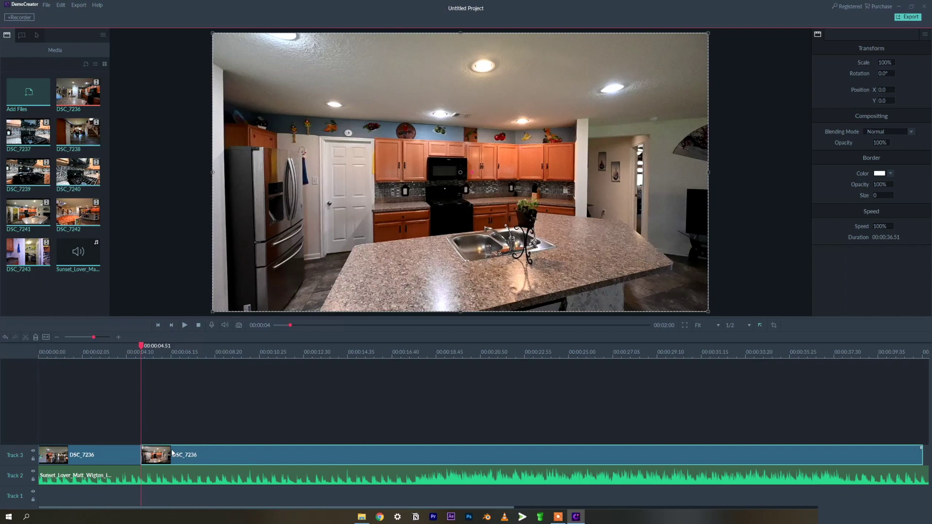
key("Delete")
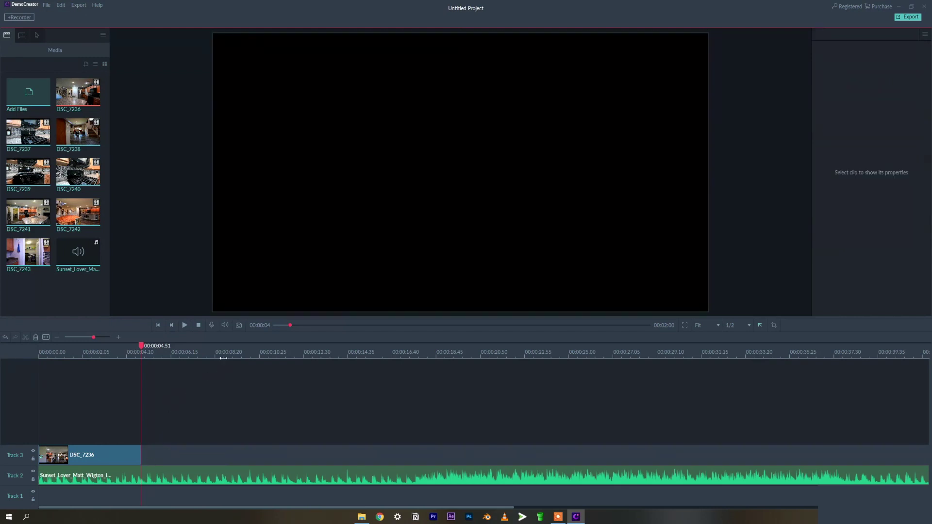
Play the Sunset Lover music from the start and add six beat markers to its clip within the first 19 seconds.
left_click_drag(223, 358, 84, 362)
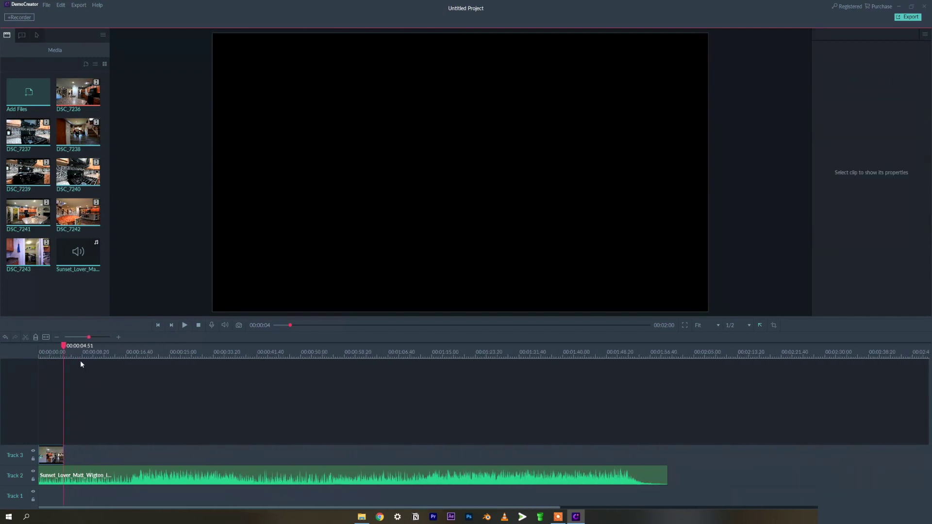
left_click(37, 352)
key("space")
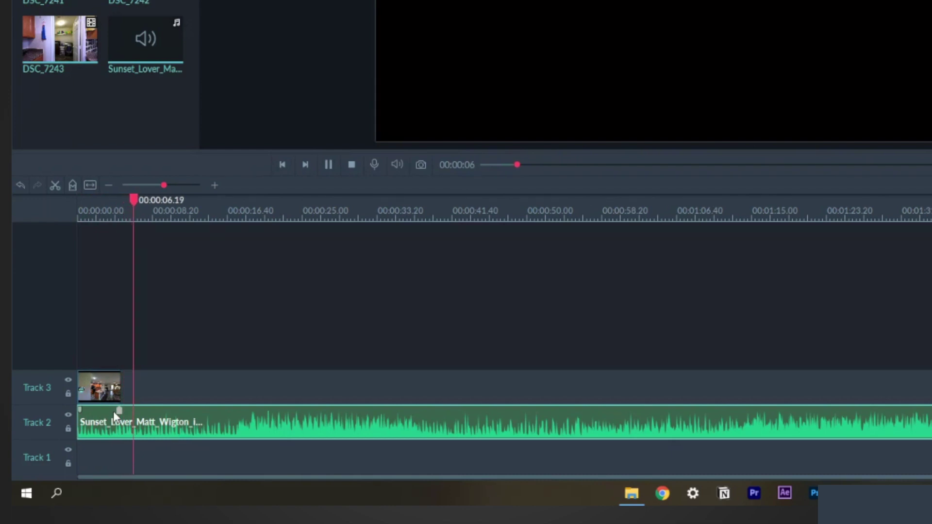
key("m")
key("m")
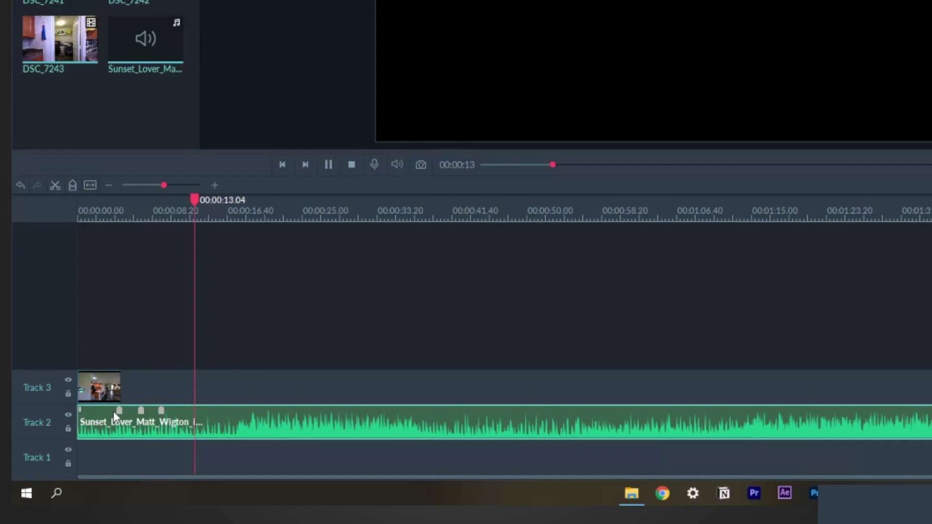
key("m")
key("m")
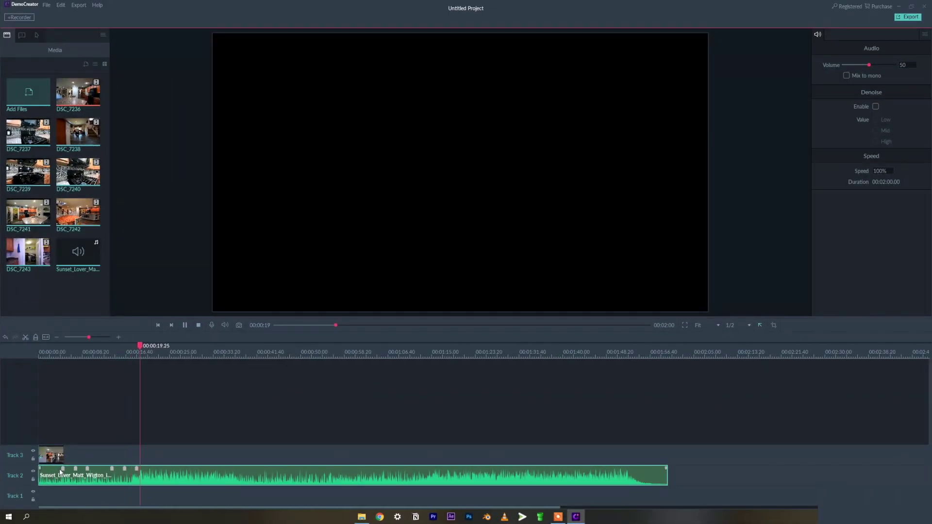
Stop playback at 00:00:19.25 and trim the end of the music to that point.
key("space")
left_click_drag(667, 472, 140, 445)
key("ctrl+equal")
Slow the first DSC_7236 clip to 45% speed and trim its end to the first music marker.
left_click_drag(140, 346, 81, 345)
right_click(64, 461)
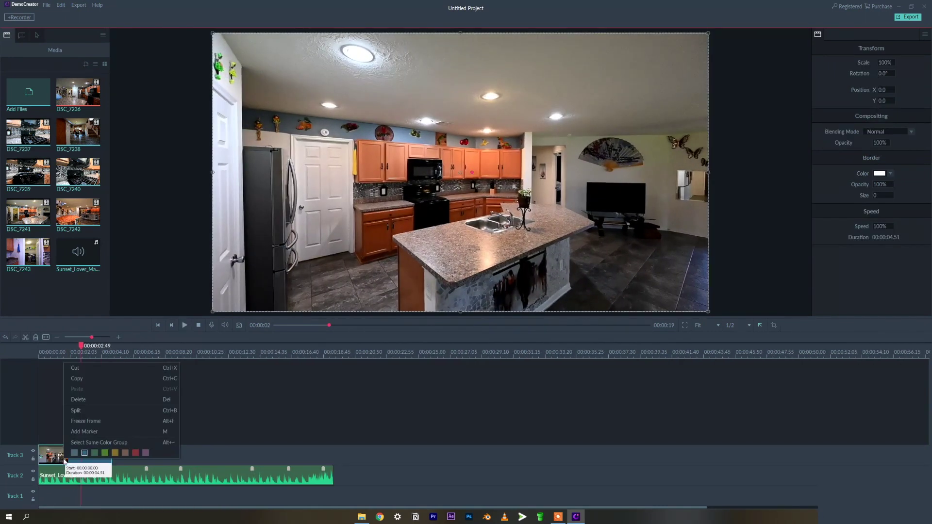
left_click(56, 460)
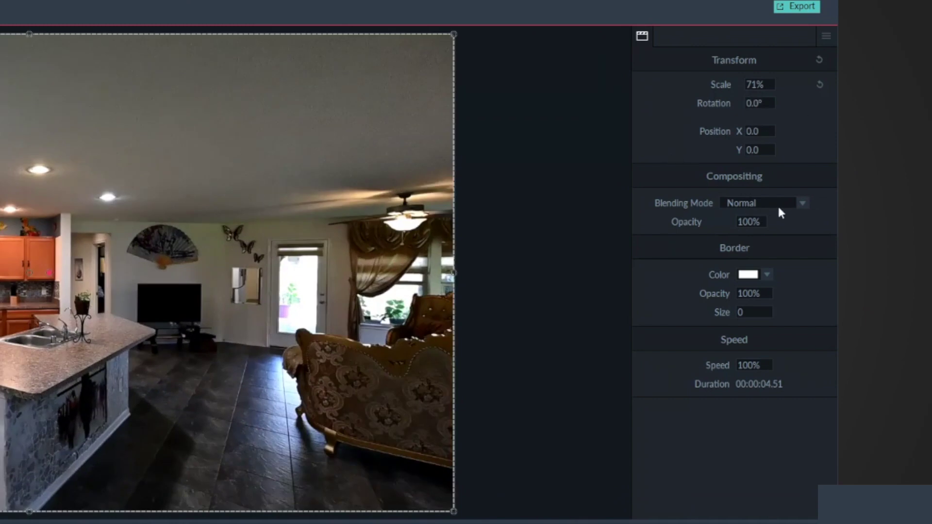
left_click_drag(760, 365, 754, 366)
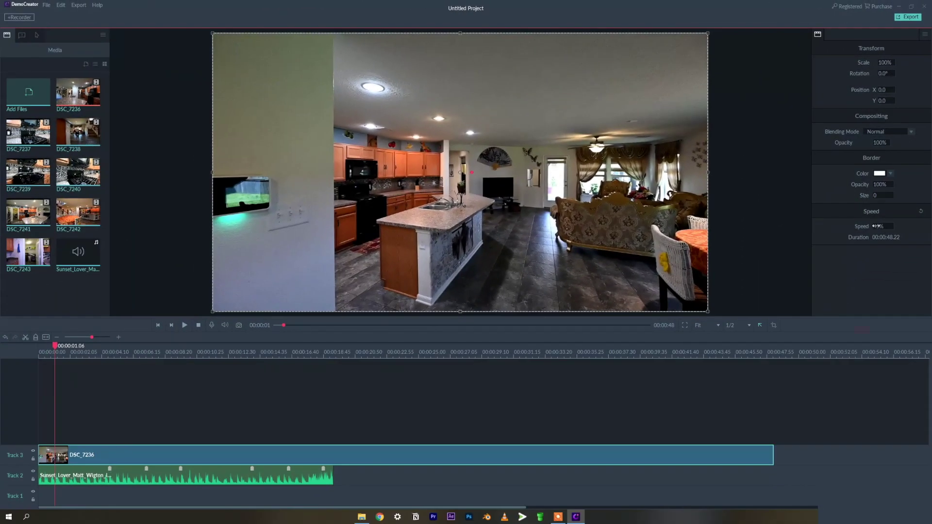
left_click_drag(876, 226, 893, 226)
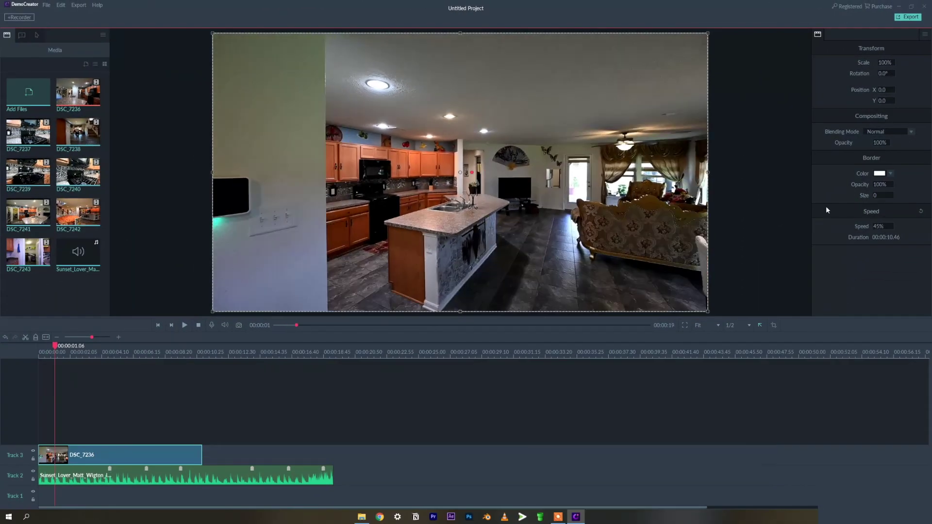
left_click_drag(54, 345, 106, 345)
left_click_drag(201, 451, 108, 451)
Add DSC_7236 again on Track 4, trim its beginning at 00:00:22.34 and move it to the first music marker.
left_click_drag(77, 92, 81, 434)
left_click_drag(93, 346, 303, 345)
left_click_drag(737, 434, 514, 432)
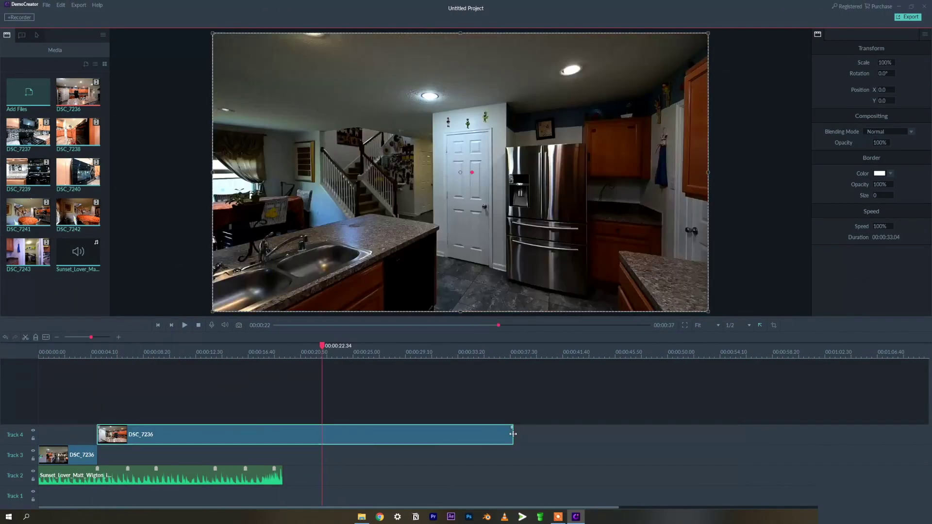
Split the Track 4 DSC_7236 clip in two places, delete the middle part and move the last piece closer to the first.
left_click(436, 350)
key("ctrl+b")
left_click_drag(437, 349, 145, 348)
key("ctrl+b")
key("Delete")
left_click_drag(466, 434, 198, 435)
Move the first Track 4 piece onto Track 3 directly after the opening clip, slow it to 53% and preview it.
left_click_drag(122, 434, 122, 455)
left_click_drag(880, 226, 857, 226)
left_click(81, 351)
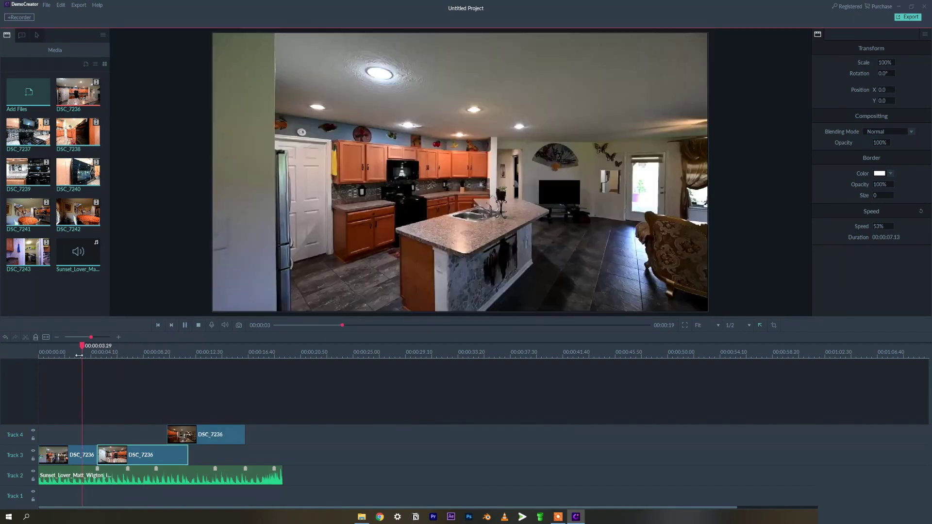
Move the remaining Track 4 piece to the second marker, slow it to 44%, trim its end to the third marker and preview.
left_click_drag(198, 435, 159, 434)
left_click_drag(880, 226, 852, 226)
left_click_drag(305, 434, 142, 454)
left_click(112, 352)
key("space")
key("space")
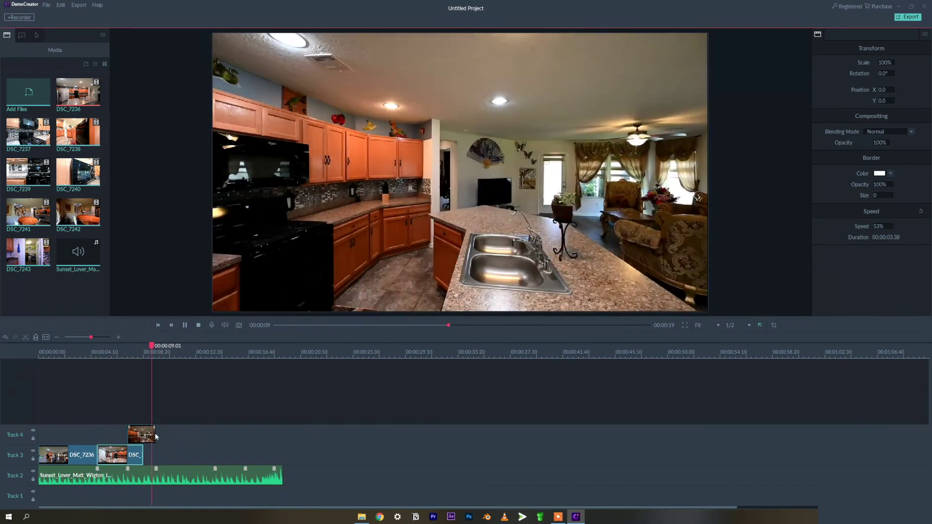
left_click_drag(77, 172, 235, 414)
left_click_drag(154, 345, 406, 346)
key("Delete")
Add DSC_7241 to the timeline at the third music marker, split it and delete the unwanted part.
left_click_drag(28, 211, 156, 414)
left_click_drag(178, 346, 403, 346)
key("ctrl+b")
left_click(326, 414)
key("Delete")
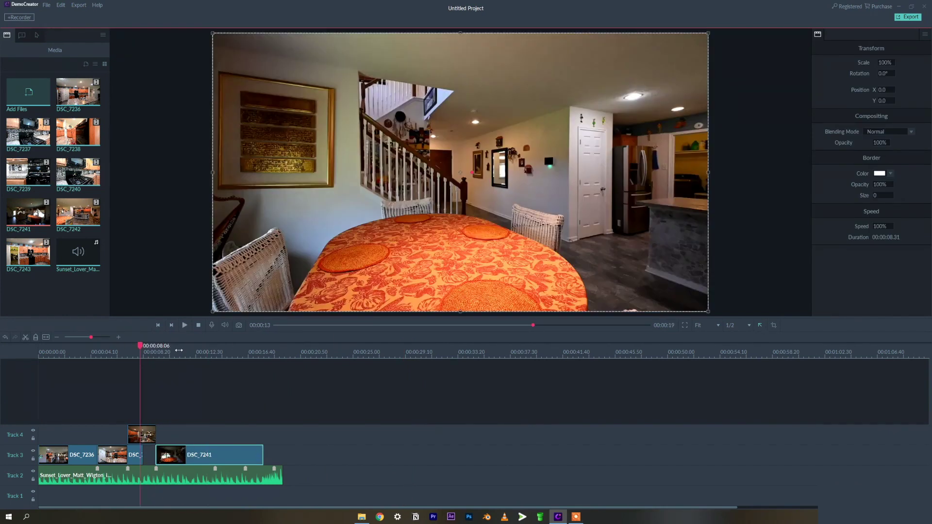
Trim the end of DSC_7241 to the fourth music marker and set its speed to 45%.
left_click_drag(178, 350, 173, 350)
left_click_drag(262, 455, 215, 454)
type("45")
key("Return")
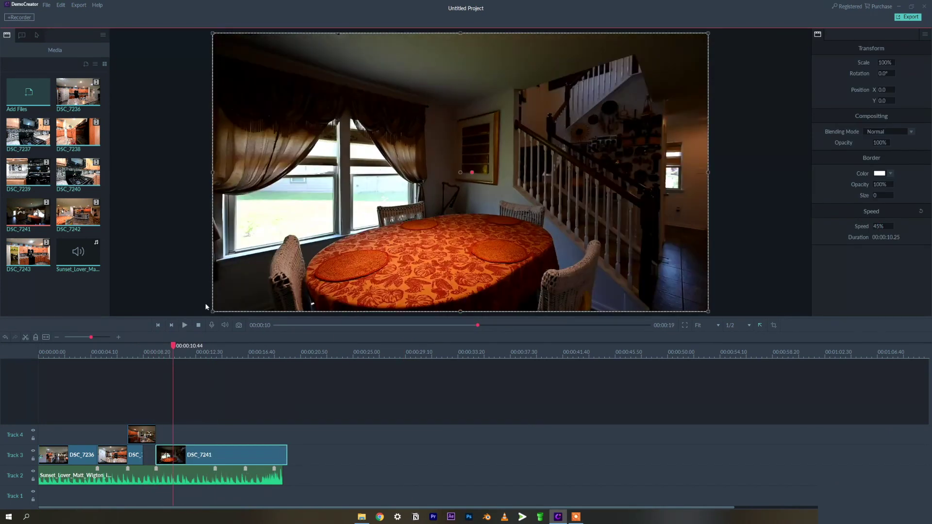
Trim the slowed DSC_7241 clip back to the fourth marker, add a fade-out at its end and preview the fade.
key("space")
left_click_drag(282, 452, 249, 452)
key("ctrl+z")
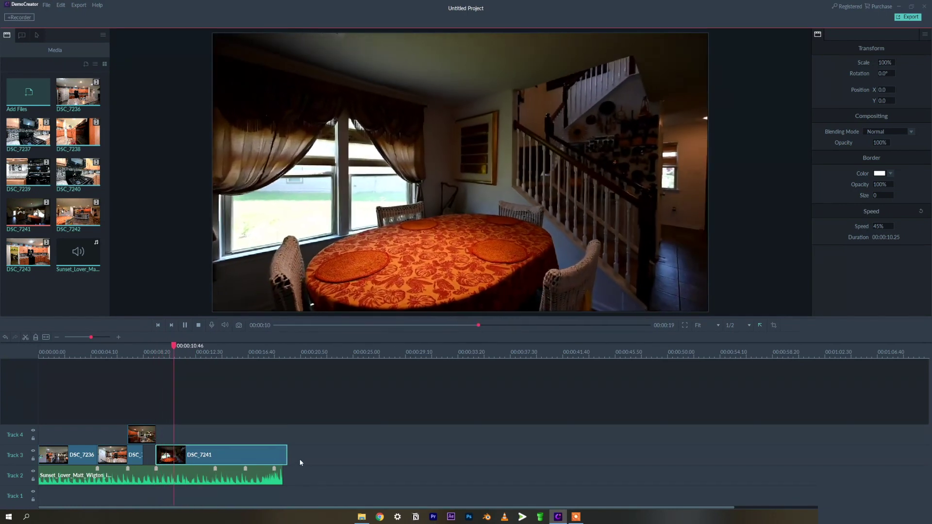
left_click_drag(287, 453, 200, 448)
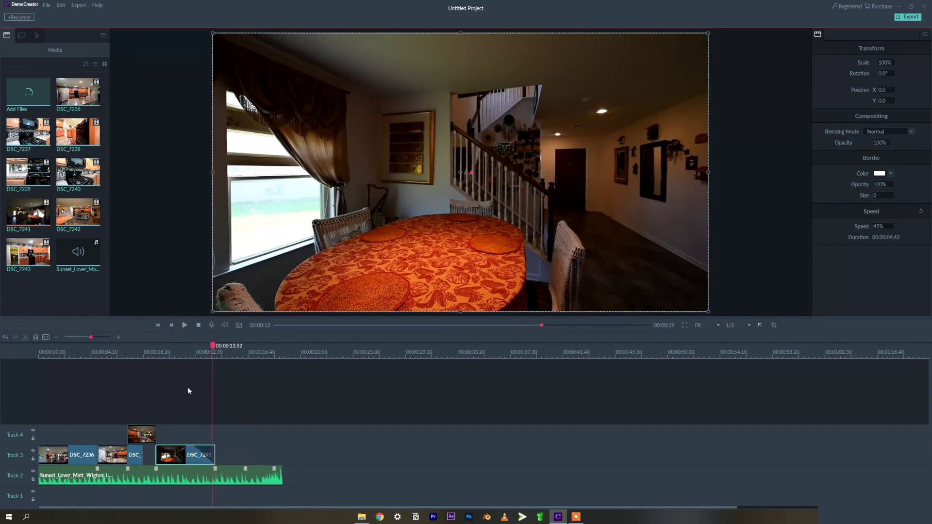
key("space")
left_click(195, 352)
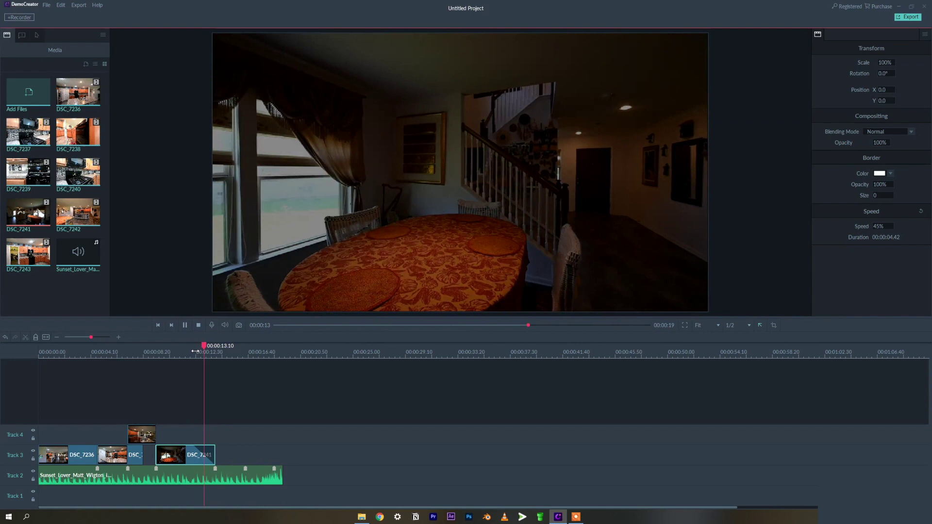
Trim the music to a duration of 00:00:15.50, add a fade-out of about 3 seconds and play back the ending.
left_click(282, 472)
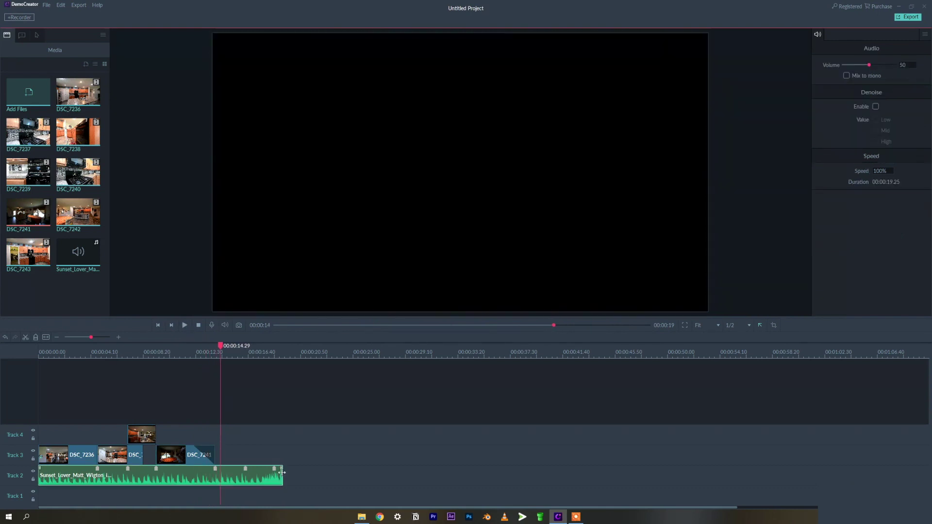
left_click_drag(283, 473, 196, 473)
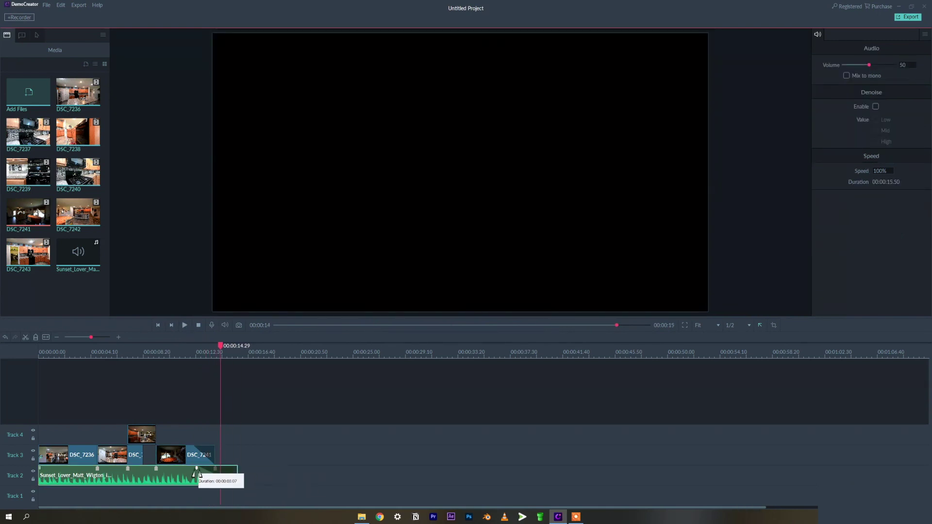
left_click(199, 353)
key("space")
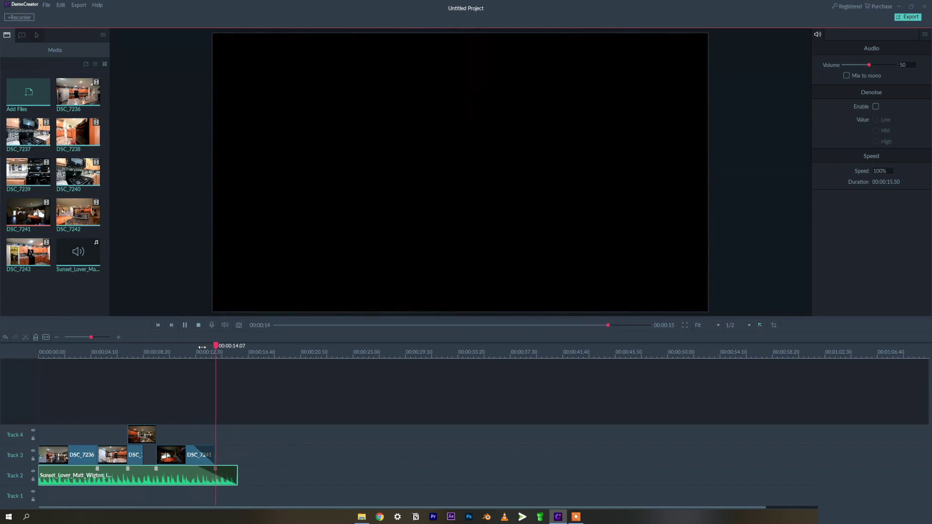
key("space")
Return to the start of the timeline and play the opening DSC_7236 shot.
left_click(53, 451)
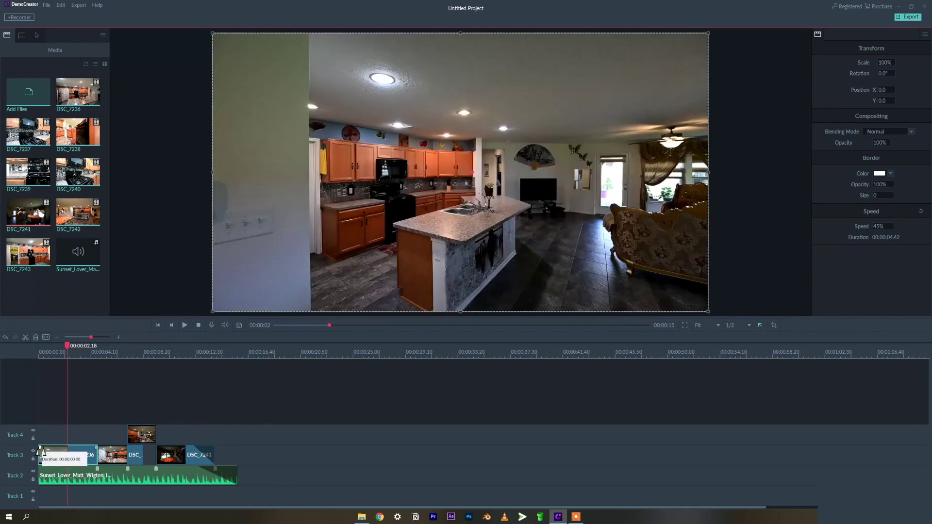
left_click_drag(52, 345, 13, 346)
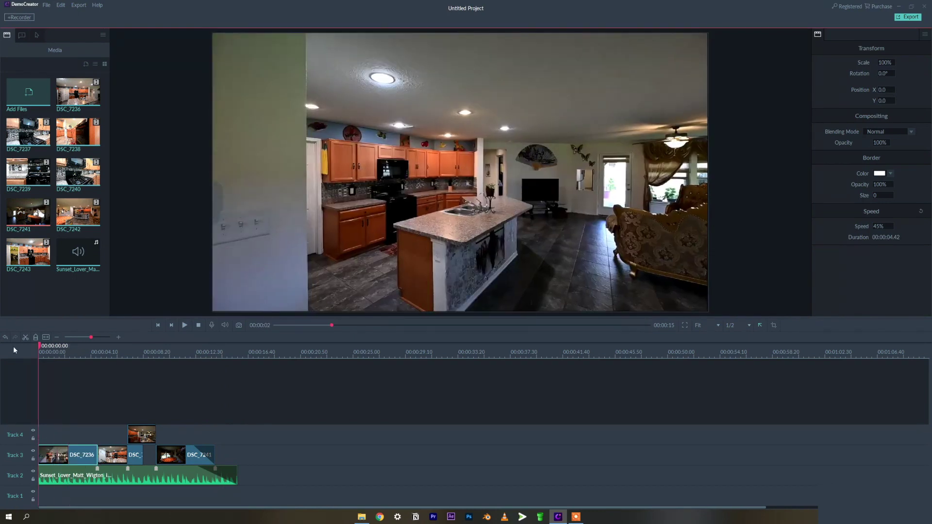
key("space")
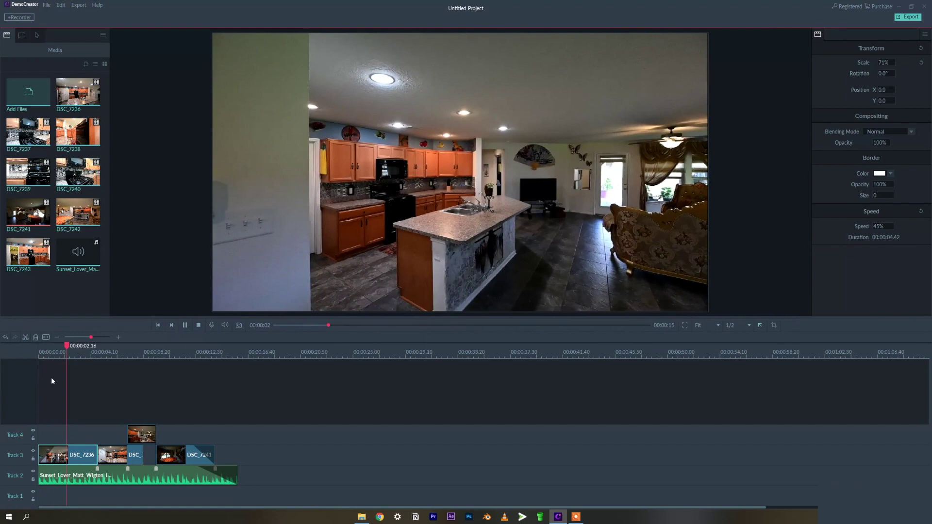
Trim the start of the Track 4 clip, move it back to the second marker, extend its end to DSC_7241 and preview.
left_click(129, 434)
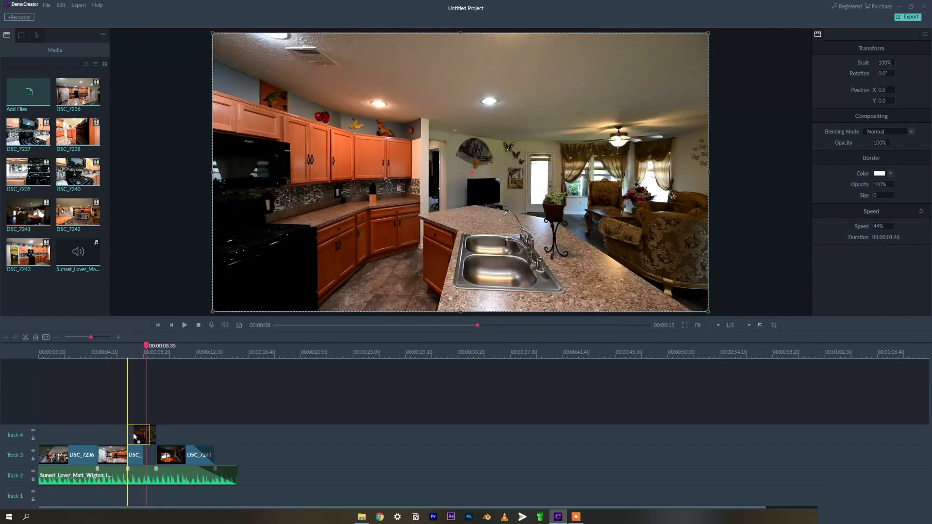
left_click_drag(134, 433, 132, 434)
left_click_drag(149, 435, 156, 435)
left_click(122, 351)
key("space")
key("space")
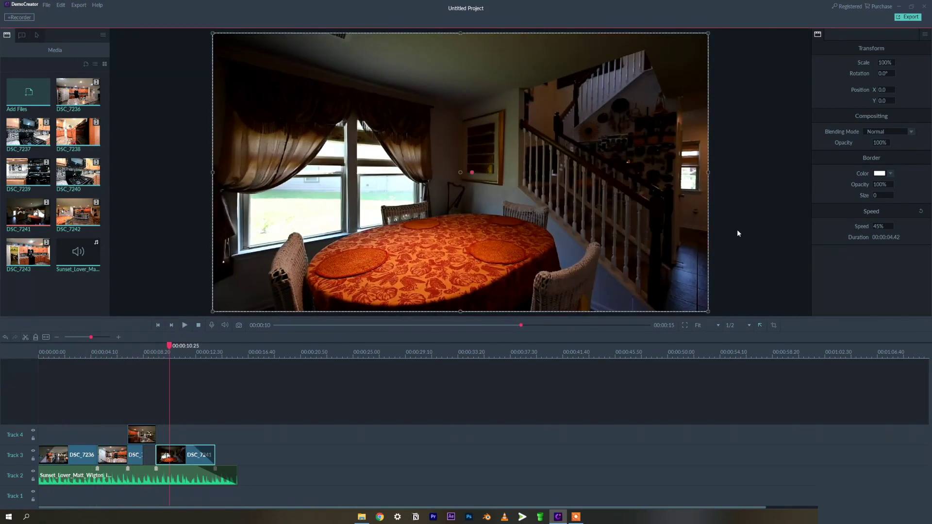
Open the annotations and examine the available Overlays.
left_click(22, 35)
left_click(65, 67)
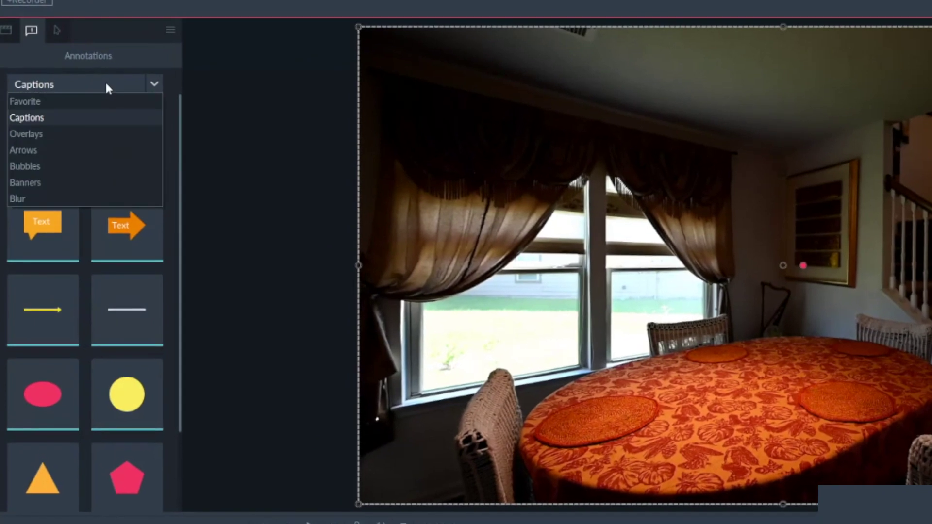
left_click(38, 134)
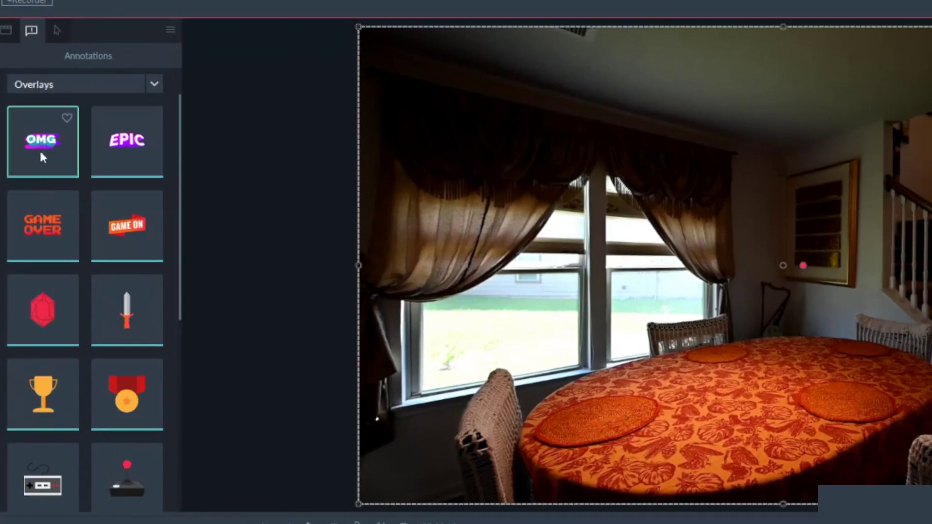
scroll(131, 305, "down", 6)
scroll(129, 299, "up", 6)
scroll(129, 299, "down", 6)
scroll(129, 299, "up", 6)
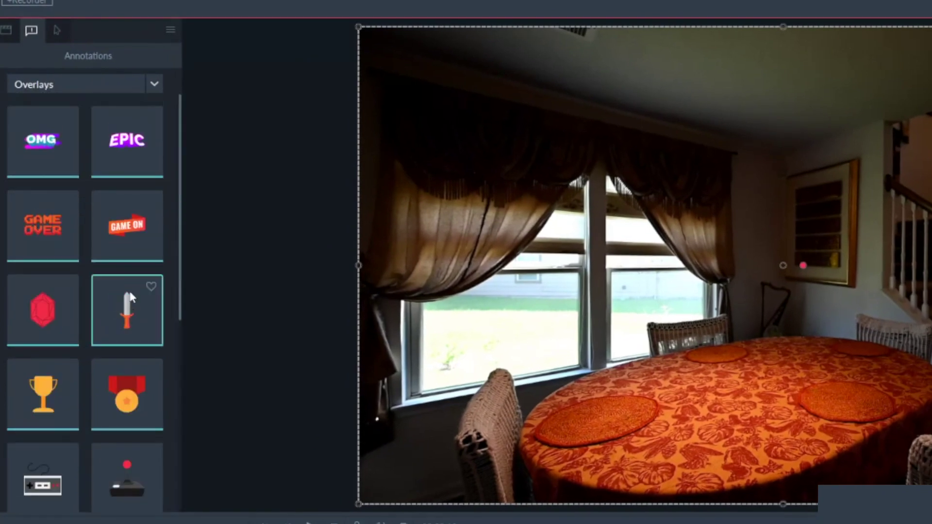
scroll(129, 299, "down", 6)
Try the location pin overlay at 20% scale on the dining table shot and remove it again.
left_click(43, 380)
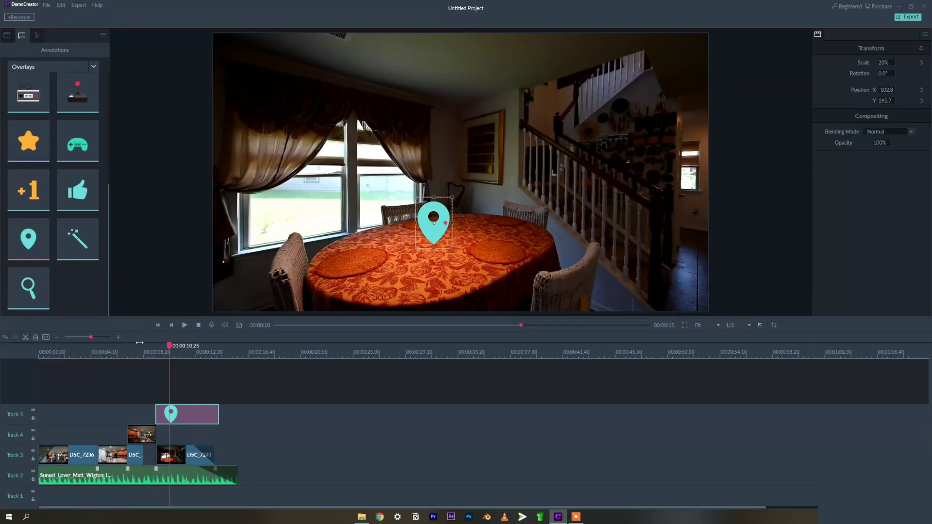
left_click_drag(140, 345, 178, 345)
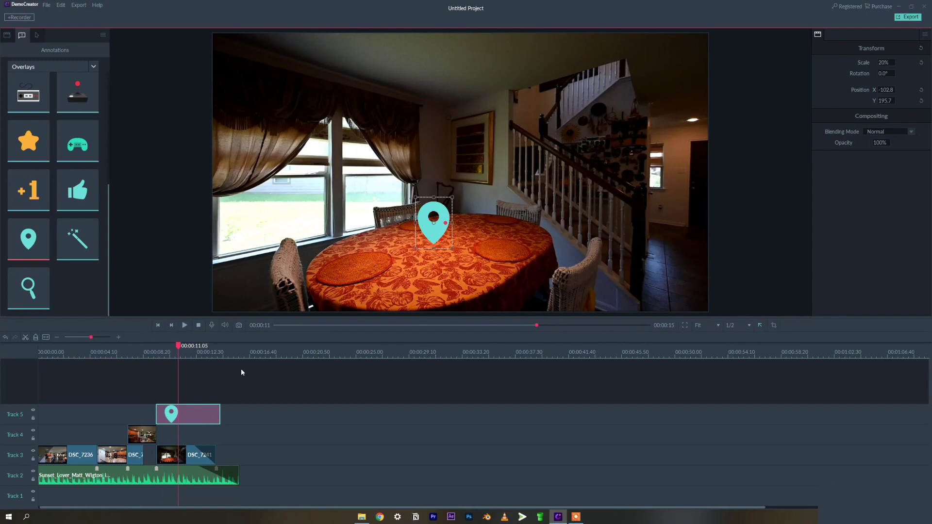
right_click(433, 218)
left_click(245, 416)
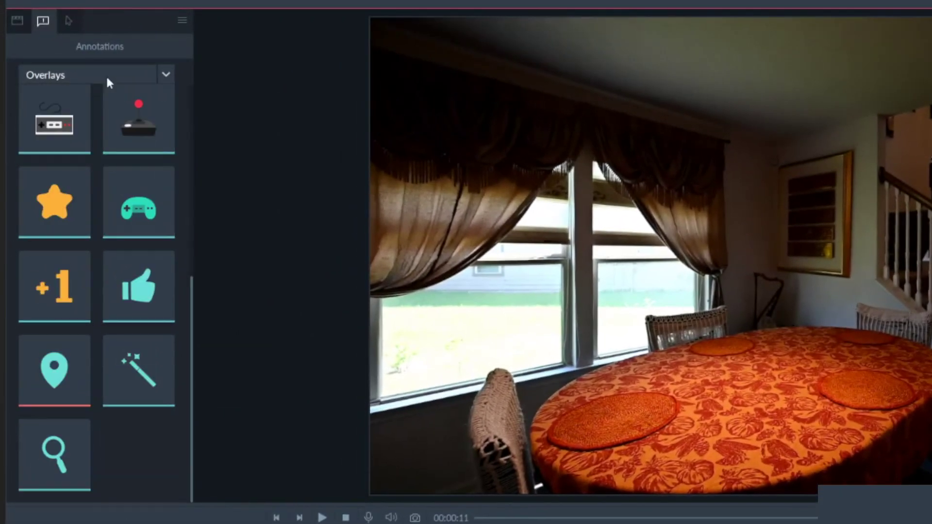
Browse the Favorite, Arrows and Captions annotation categories and examine the available caption designs.
left_click(105, 76)
left_click(36, 92)
left_click(56, 76)
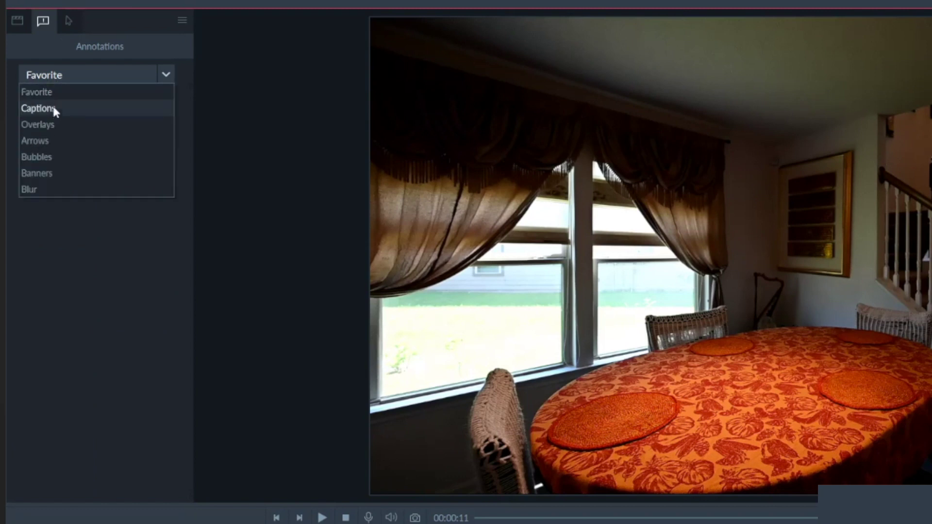
left_click(54, 111)
scroll(90, 316, "down", 2)
scroll(101, 152, "up", 2)
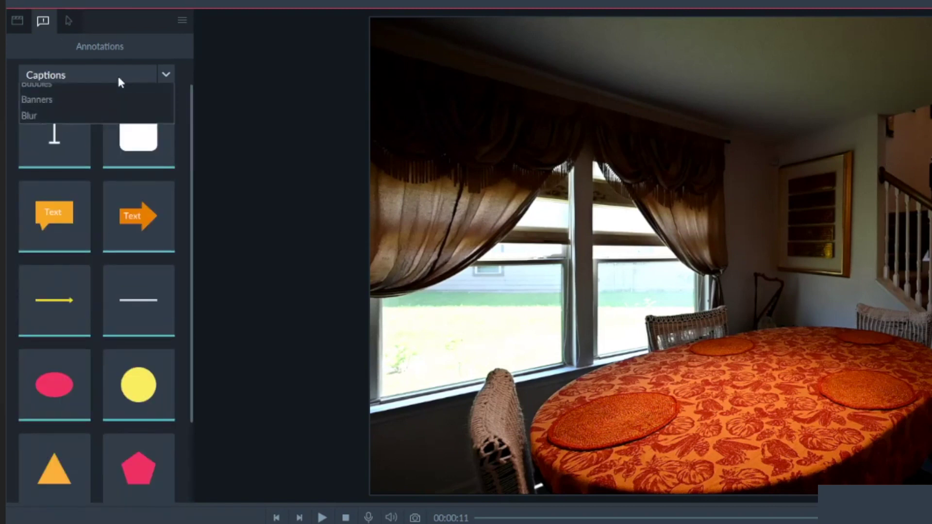
left_click(59, 135)
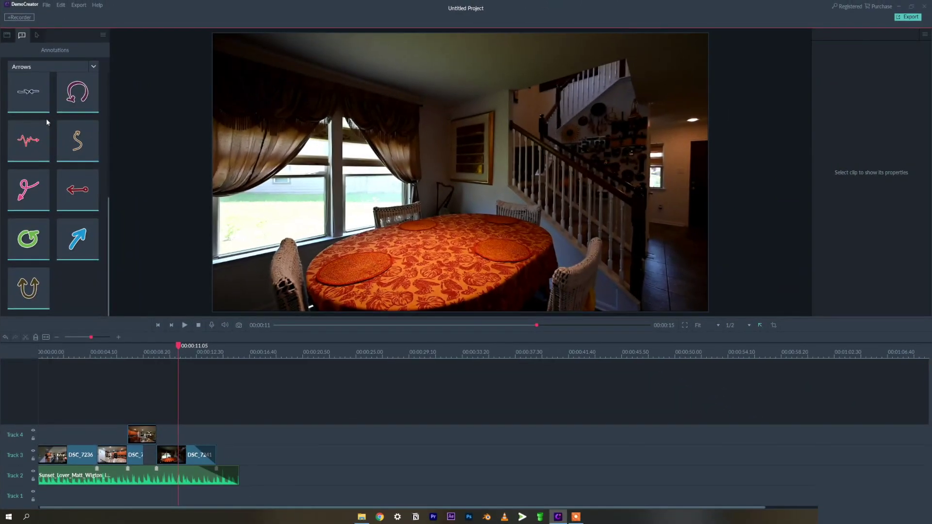
left_click(29, 67)
left_click(28, 91)
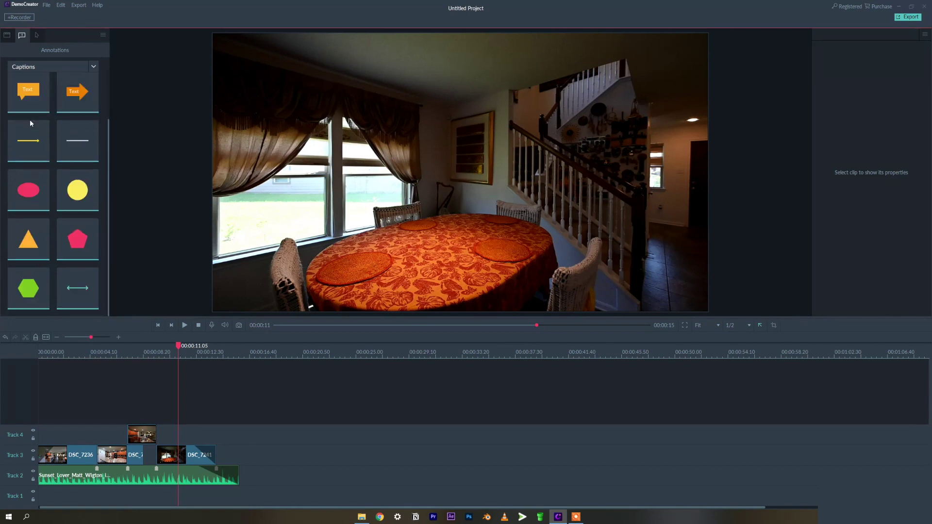
scroll(30, 120, "up", 2)
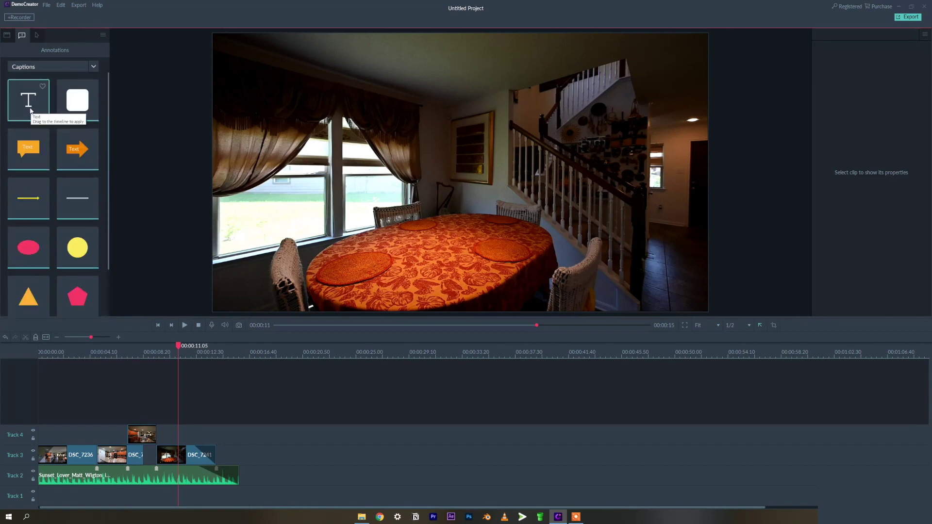
scroll(34, 127, "down", 2)
scroll(22, 115, "up", 2)
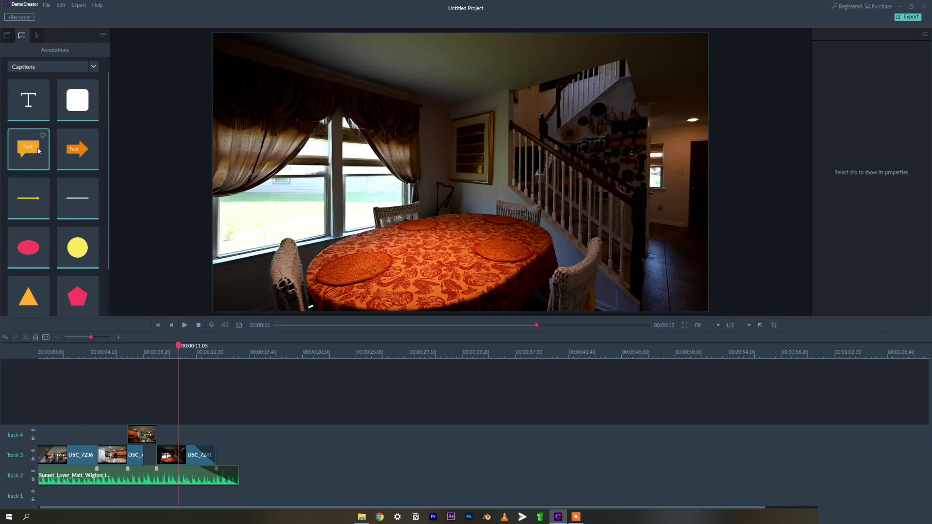
Place the orange text bubble above DSC_7241 with the text DINING TABLE, shrink it into the picture's bottom-right corner and preview.
left_click_drag(38, 151, 162, 414)
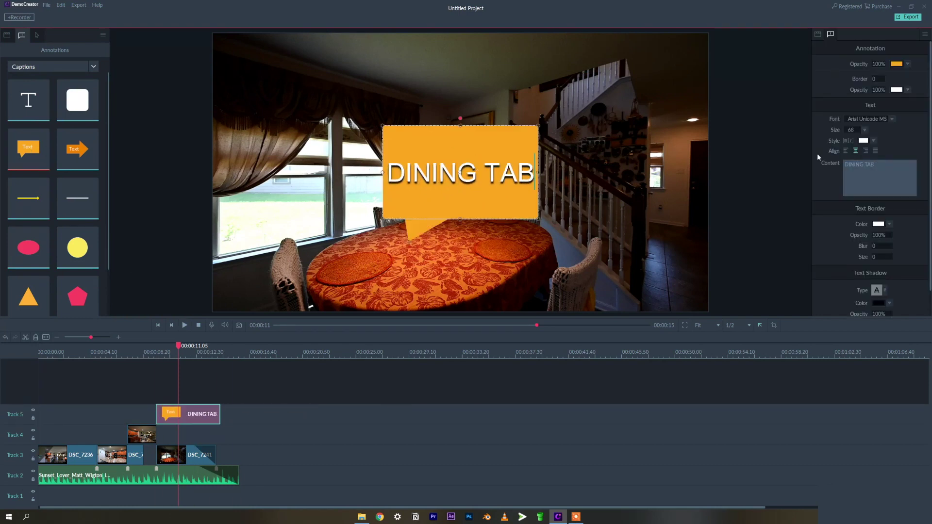
type("LE")
left_click_drag(517, 137, 321, 224)
left_click_drag(305, 253, 690, 288)
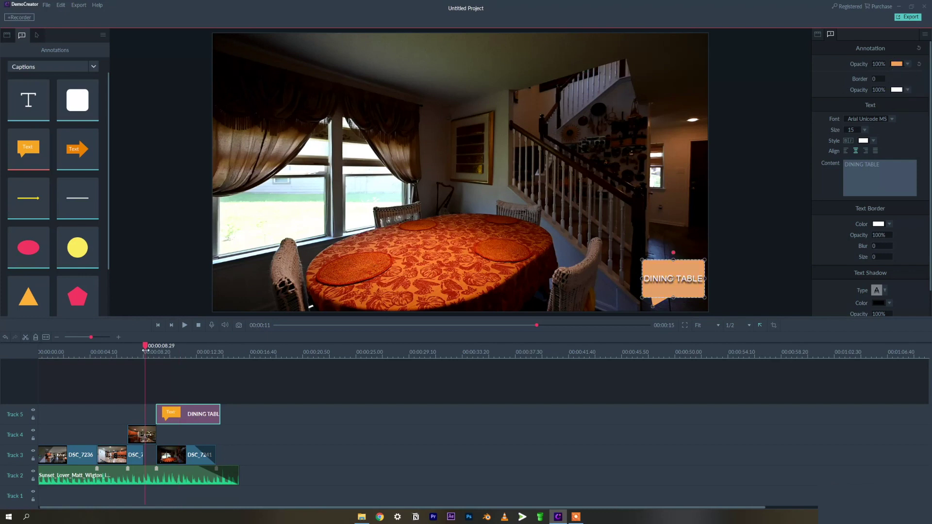
key("space")
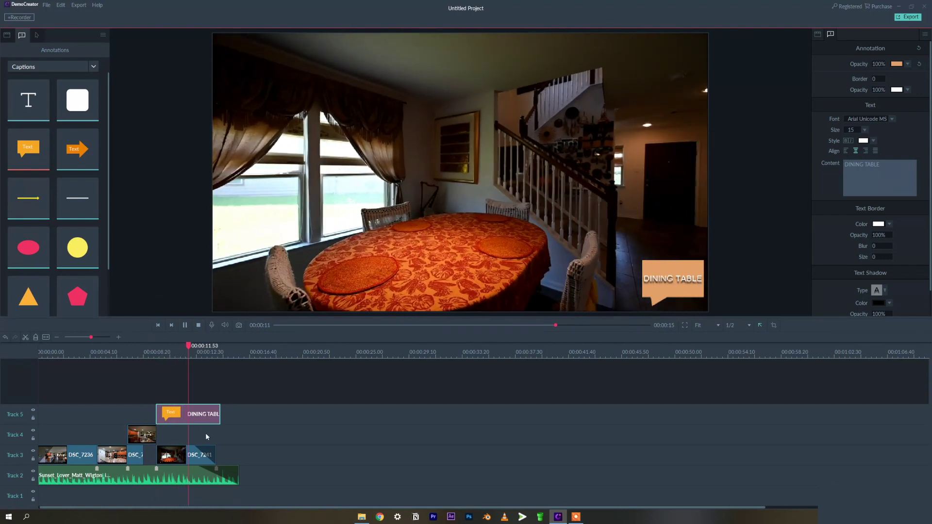
left_click(200, 416)
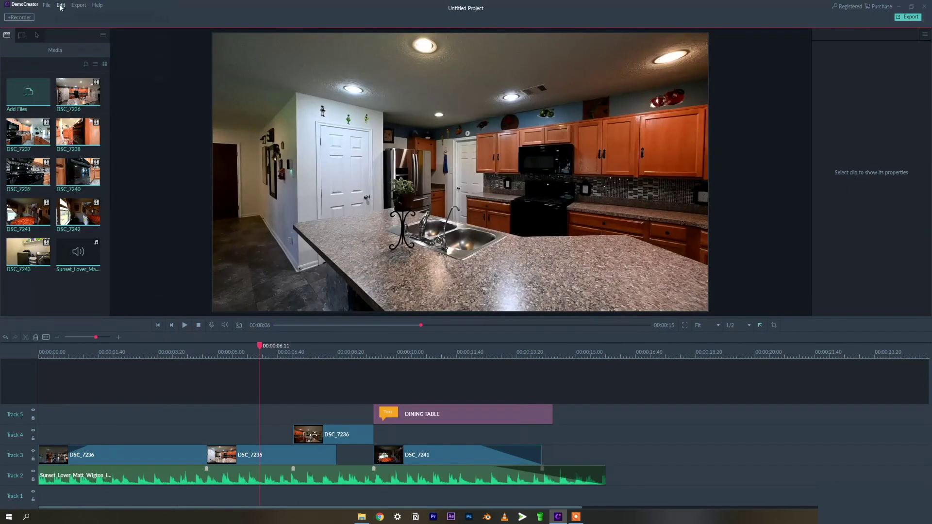
Open the video export settings, look at the MP3 format and choose MP4.
left_click(61, 6)
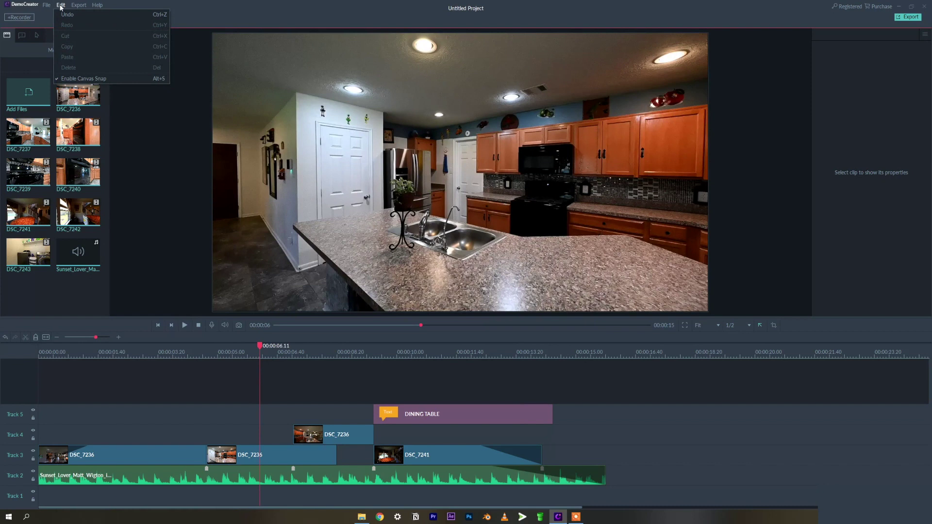
mouse_move(47, 5)
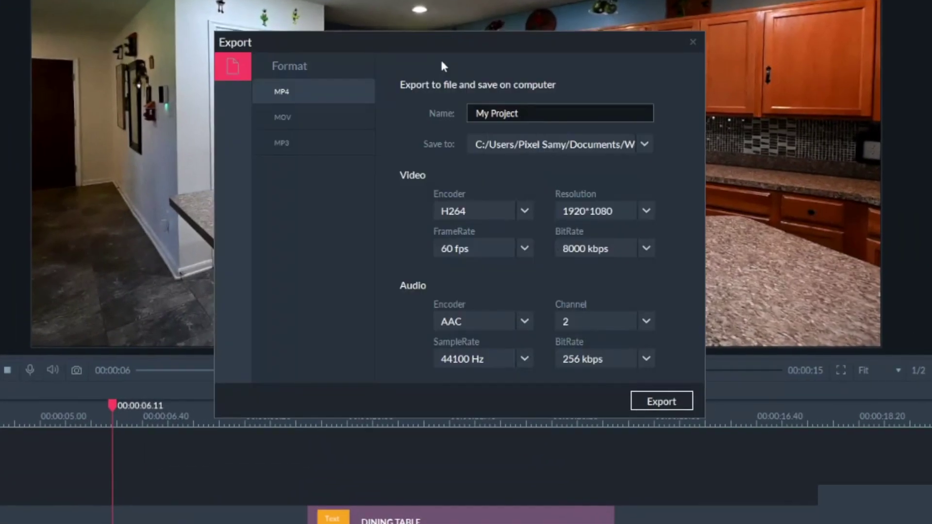
left_click(315, 142)
left_click(320, 92)
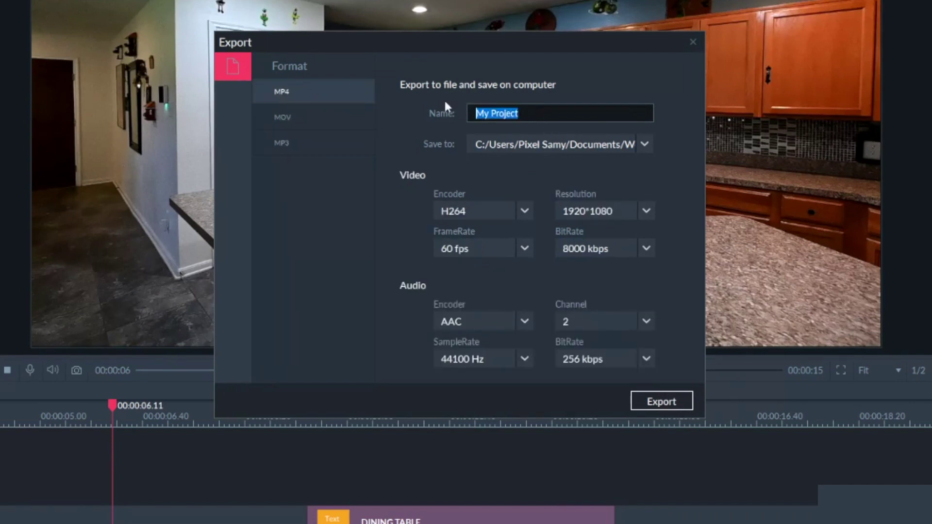
Name the exported file FINAL and export the video.
type("fINA")
type("L")
key("BackSpace")
key("BackSpace")
key("BackSpace")
key("BackSpace")
key("BackSpace")
type("FINA")
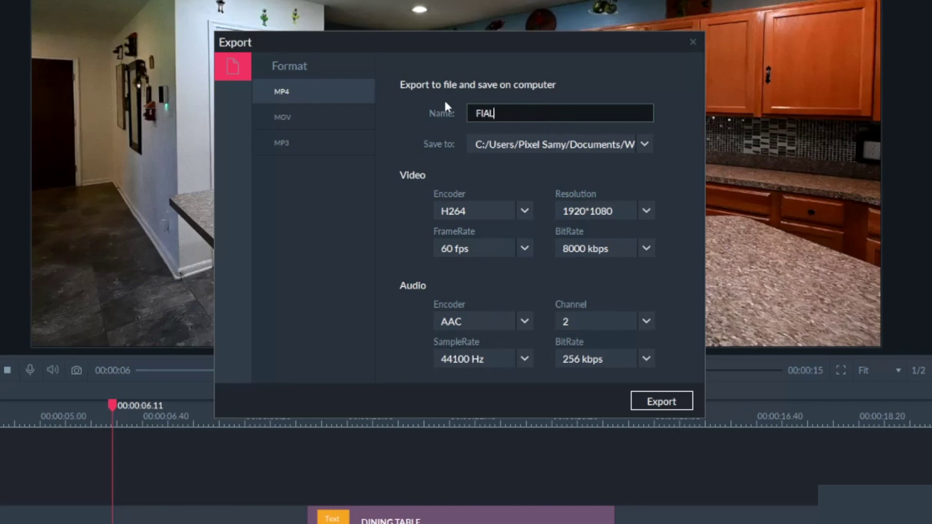
key("BackSpace")
key("BackSpace")
type("N")
left_click(660, 401)
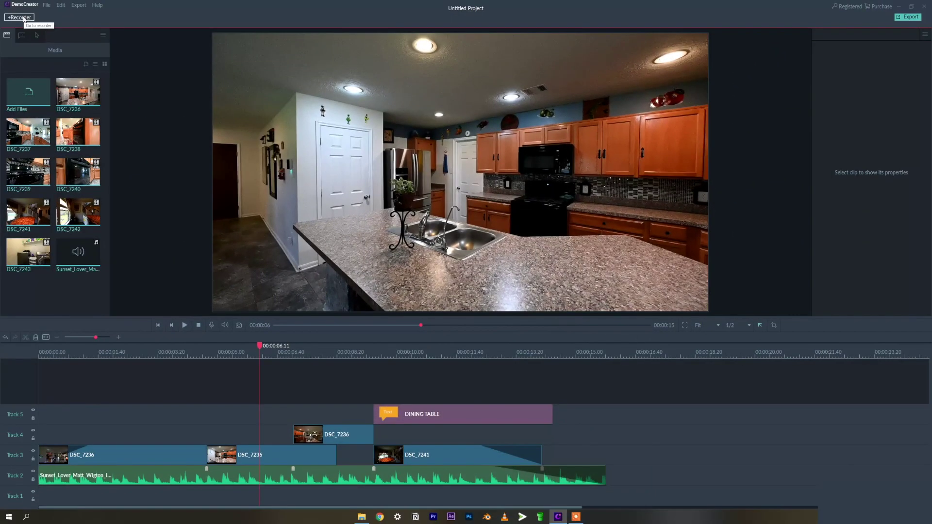
Go to the recorder and look over the feature overview on the DemoCreator web page.
left_click(23, 18)
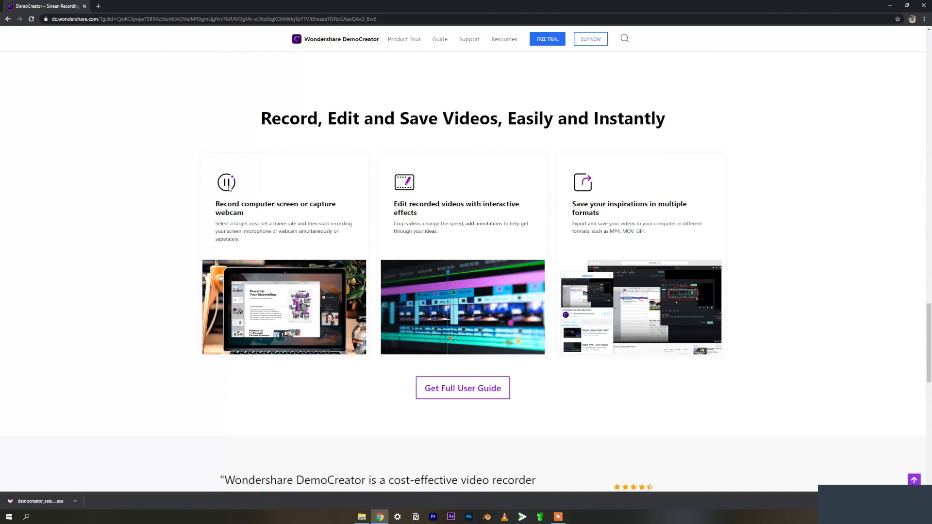
scroll(229, 188, "down", 5)
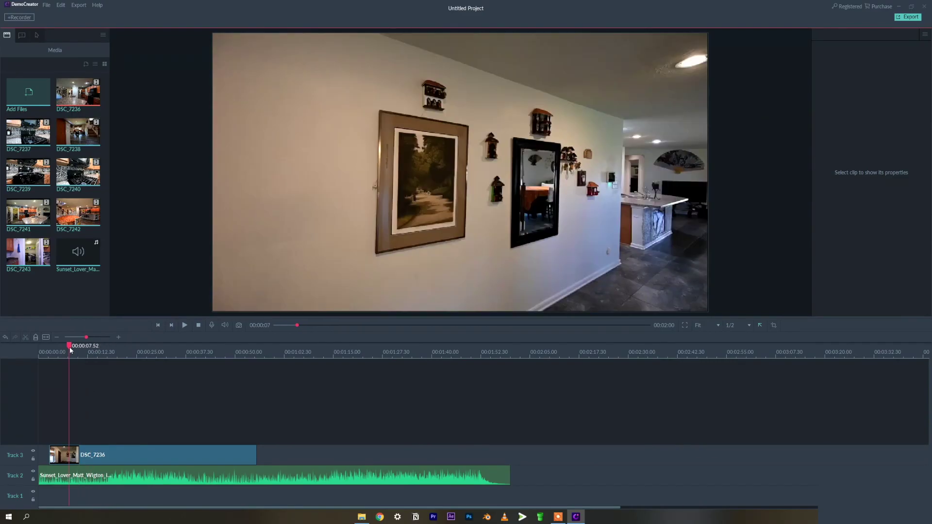
Trim the start of DSC_7236 on Track 3, move it to the timeline start and remove everything after 00:00:04.51.
left_click_drag(70, 350, 91, 350)
left_click_drag(49, 455, 91, 454)
left_click_drag(126, 455, 74, 455)
scroll(100, 395, "up", 3)
left_click(43, 351)
key("space")
left_click(141, 352)
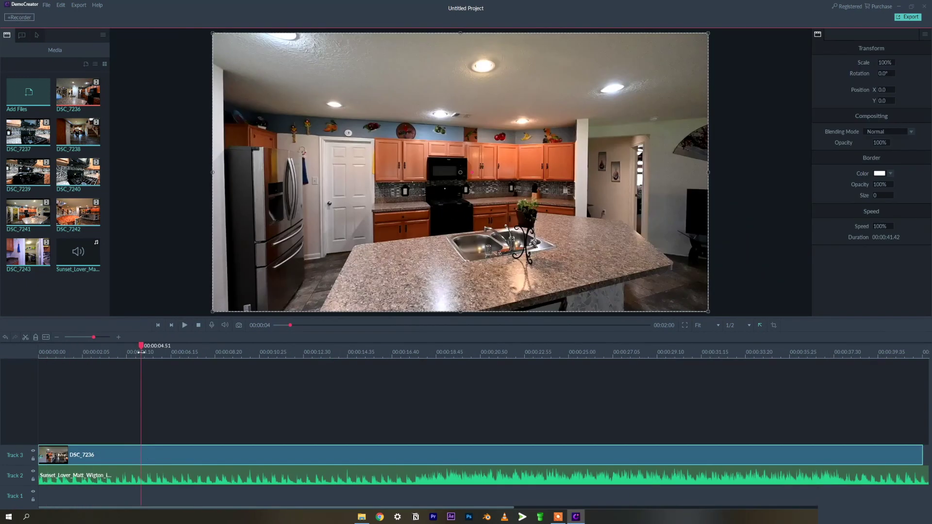
key("Delete")
Play the Sunset_Lover music on Track 2 to mark its beats and cut it to about 19 seconds.
scroll(43, 349, "down", 3)
left_click(59, 473)
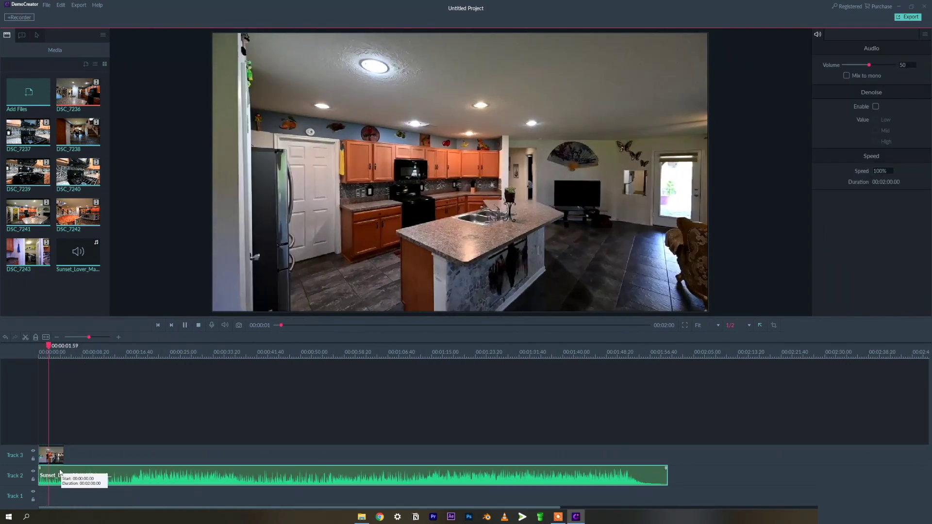
key("space")
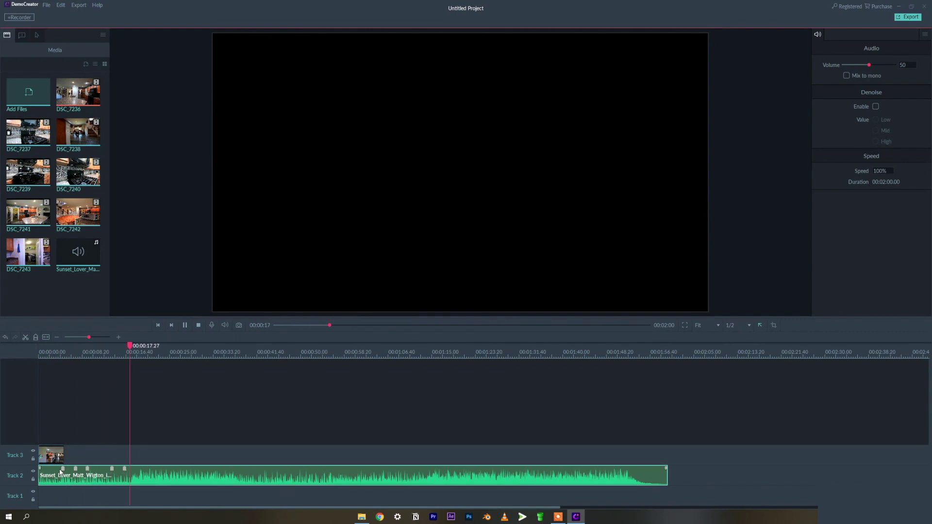
left_click_drag(135, 445, 140, 444)
scroll(140, 445, "up", 3)
Preview the opening and set the speed of the DSC_7236 clip on Track 3 to 10%.
key("space")
key("space")
right_click(63, 458)
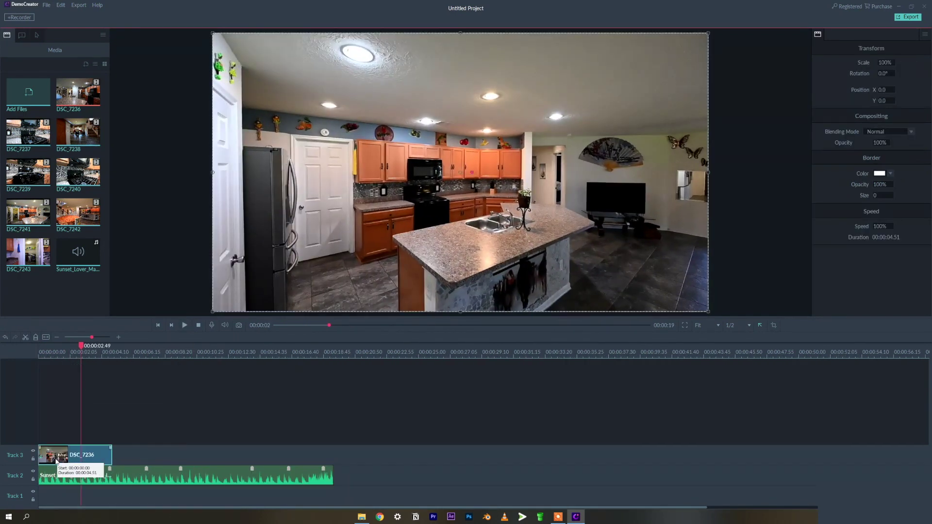
left_click(55, 352)
left_click(882, 226)
type("10")
key("Return")
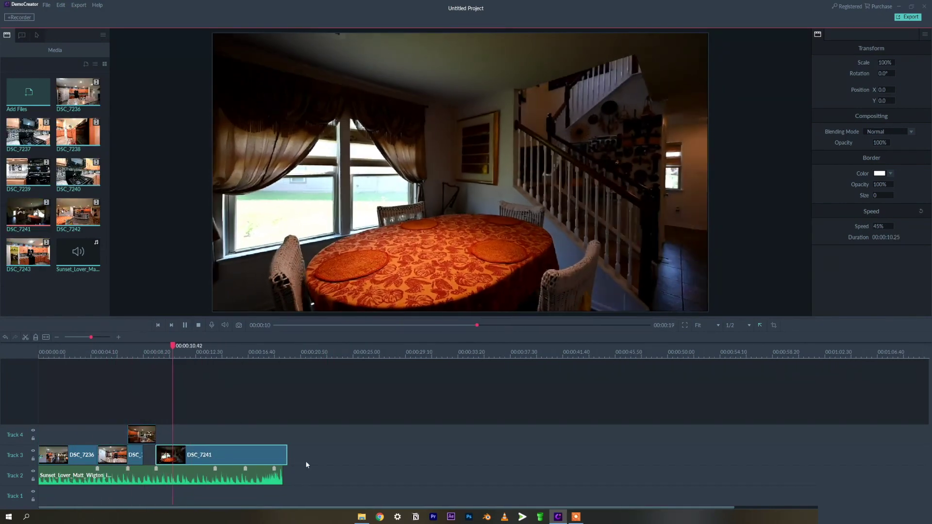
Shorten DSC_7241 to the next music marker, fade out the clip and the music, and preview the ending.
left_click_drag(286, 456, 214, 455)
left_click_drag(212, 449, 209, 452)
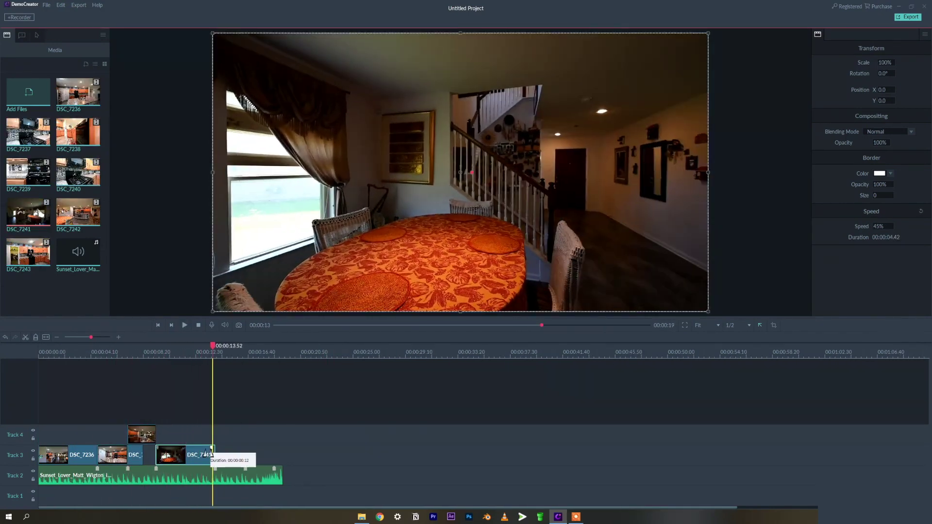
left_click(268, 474)
left_click(201, 351)
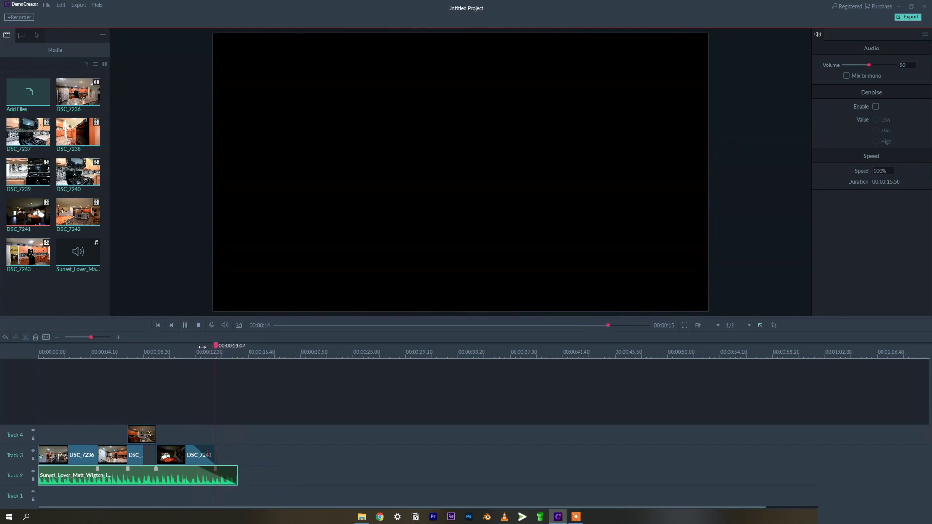
Add a fade-in to the opening DSC_7236 clip and preview it.
left_click(67, 454)
left_click_drag(40, 448, 61, 448)
key("space")
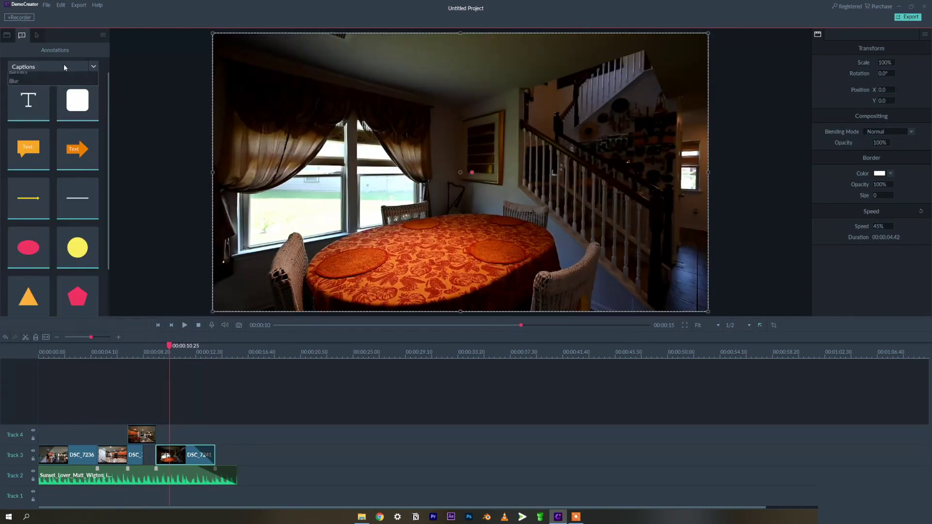
Try the location pin overlay above the DSC_7241 clip.
left_click(63, 67)
scroll(54, 194, "down", 1)
left_click_drag(28, 237, 192, 403)
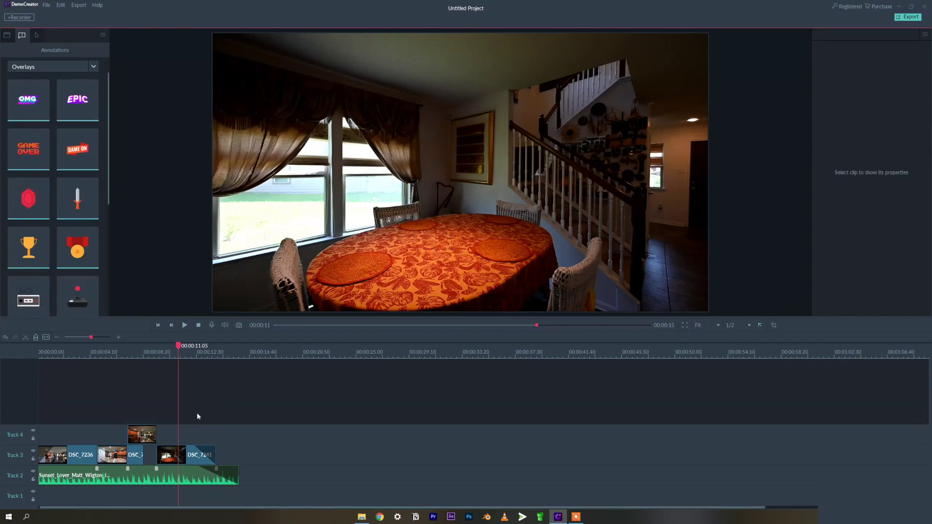
Add the orange text bubble caption reading DINING TABLE above DSC_7241 and check it at 00:00:13.00.
left_click(30, 68)
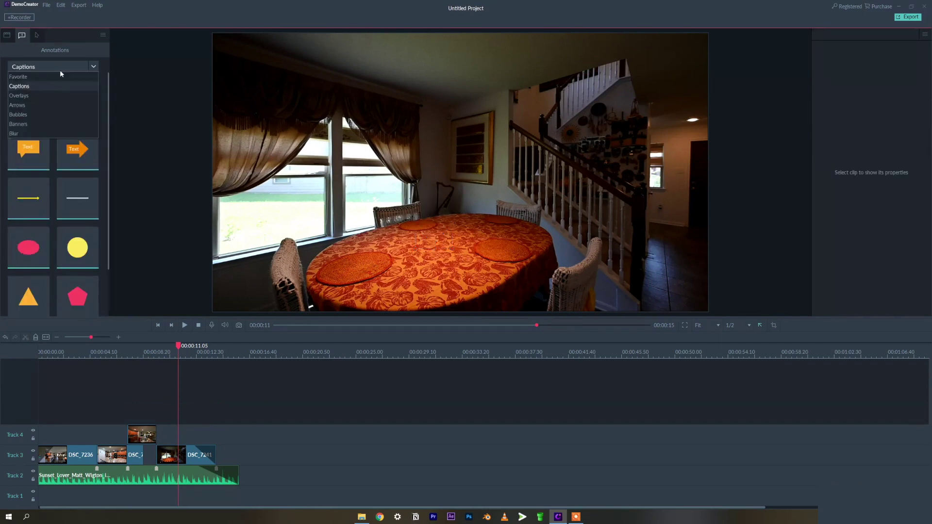
left_click(30, 82)
left_click_drag(27, 149, 188, 413)
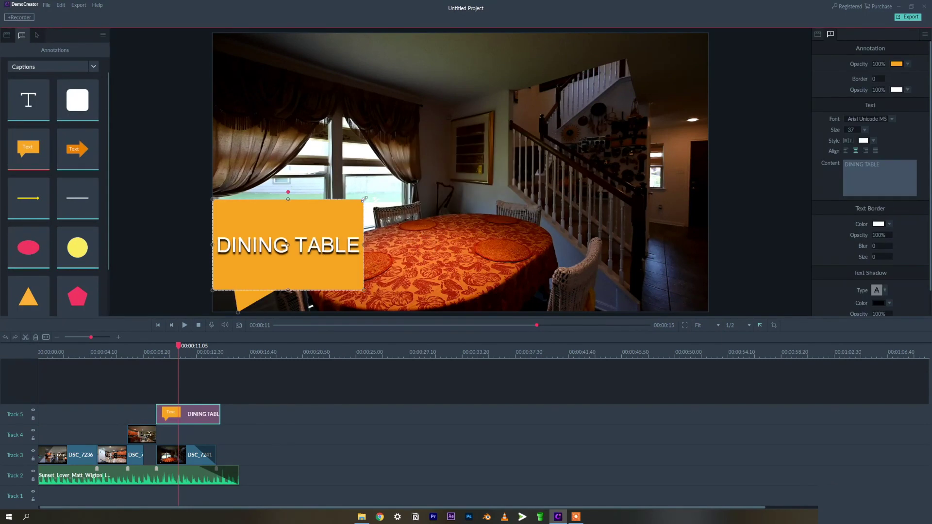
left_click_drag(145, 345, 201, 345)
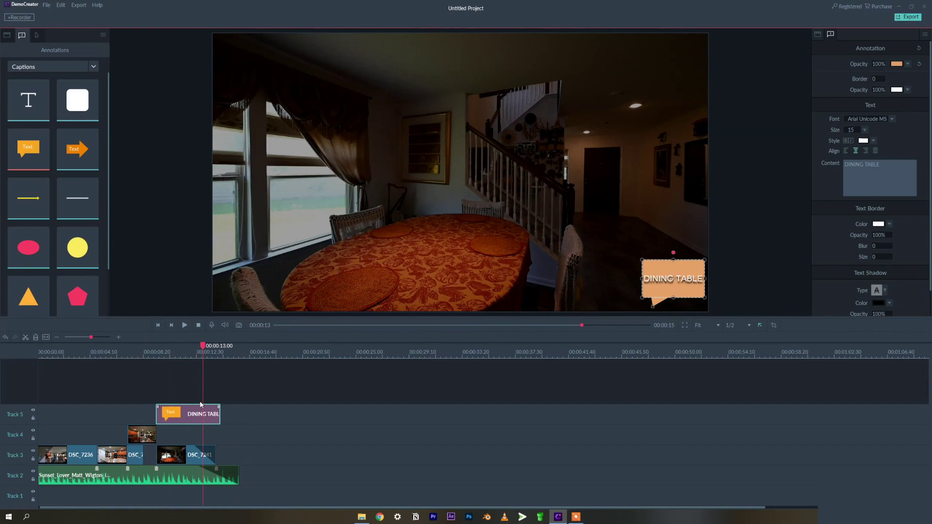
Open the settings for creating the video file.
left_click(60, 5)
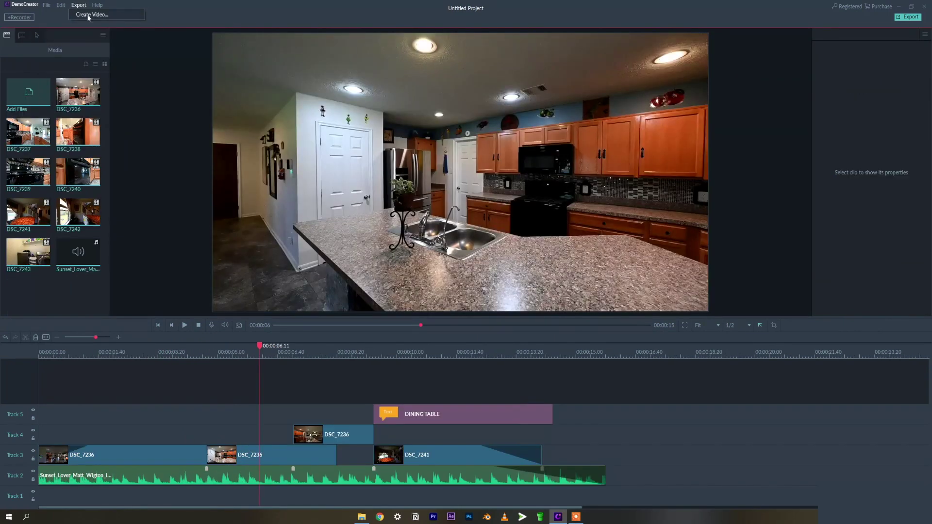
left_click(89, 15)
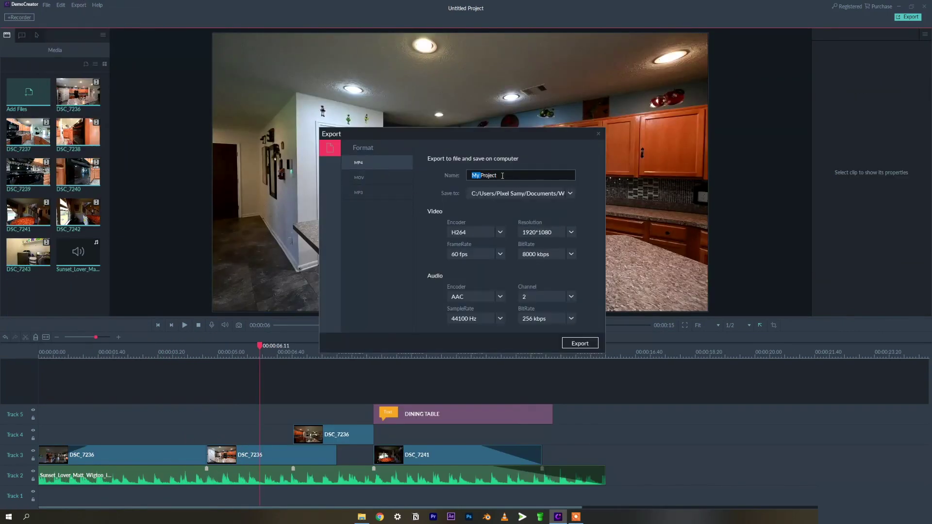